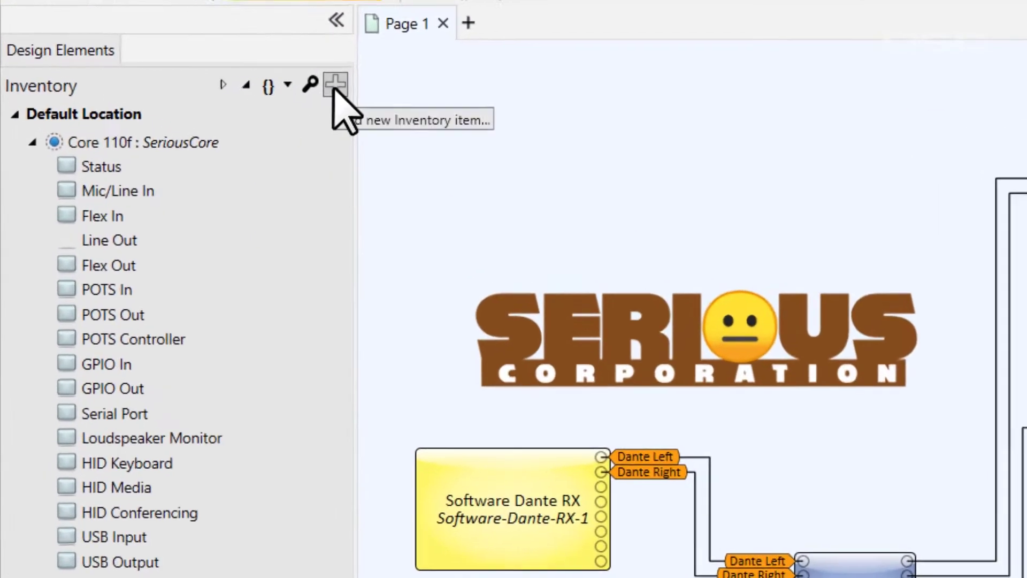
Add an Axon C1 peripheral (Extension-1) to the inventory and place its Status/Control block in Zone 1.
click(186, 74)
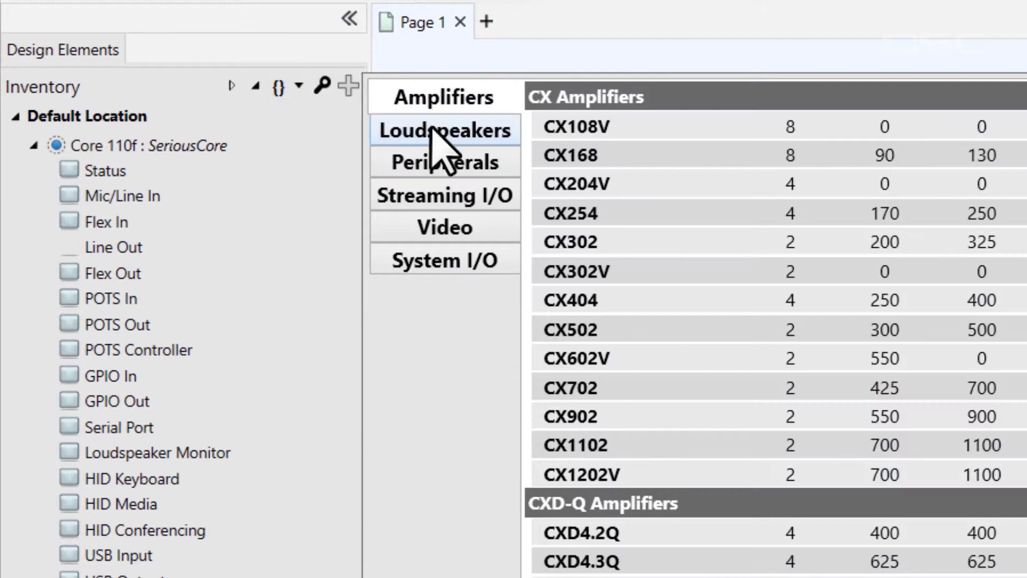
click(506, 160)
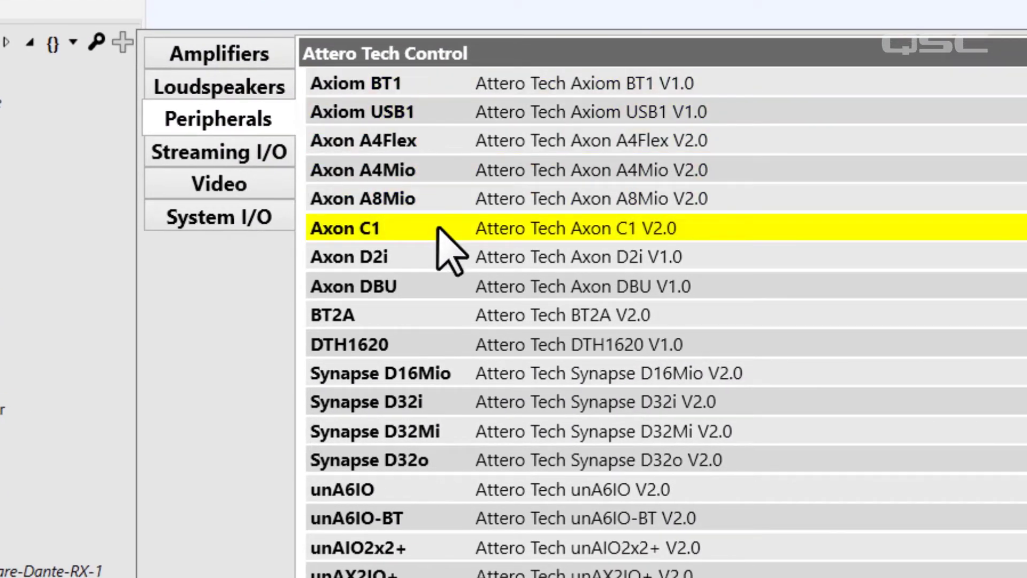
double_click(439, 229)
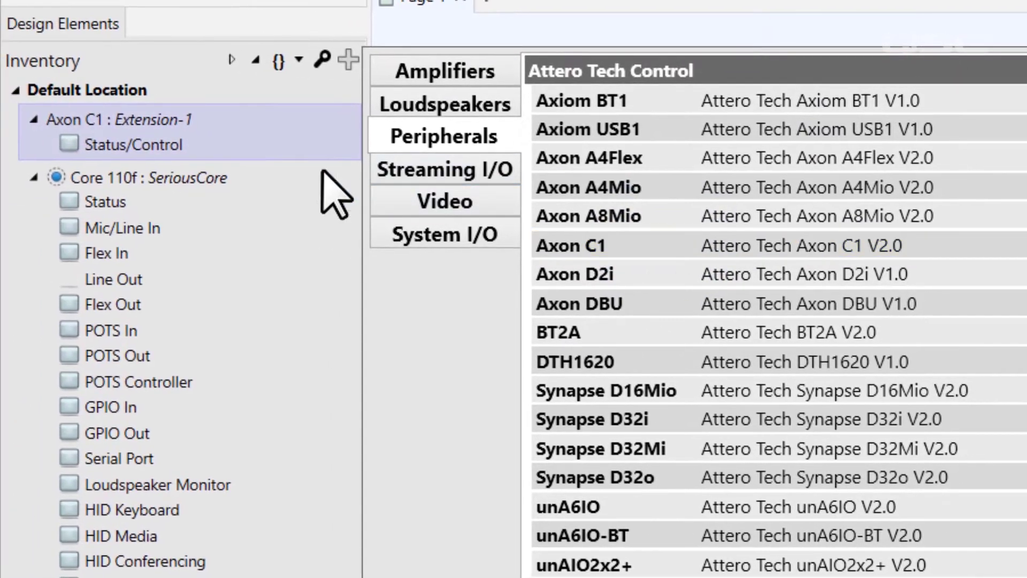
click(231, 149)
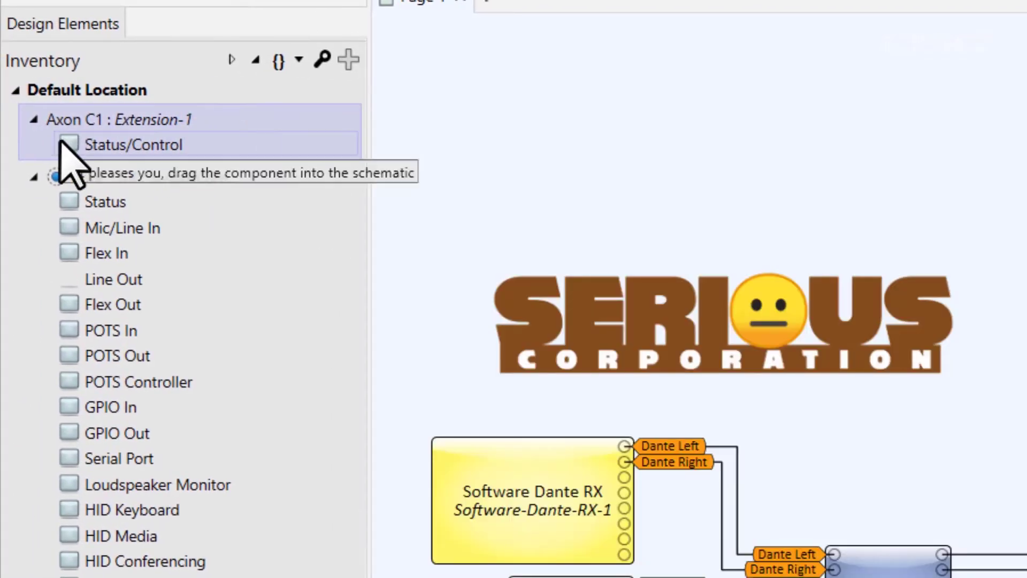
drag(60, 142, 396, 203)
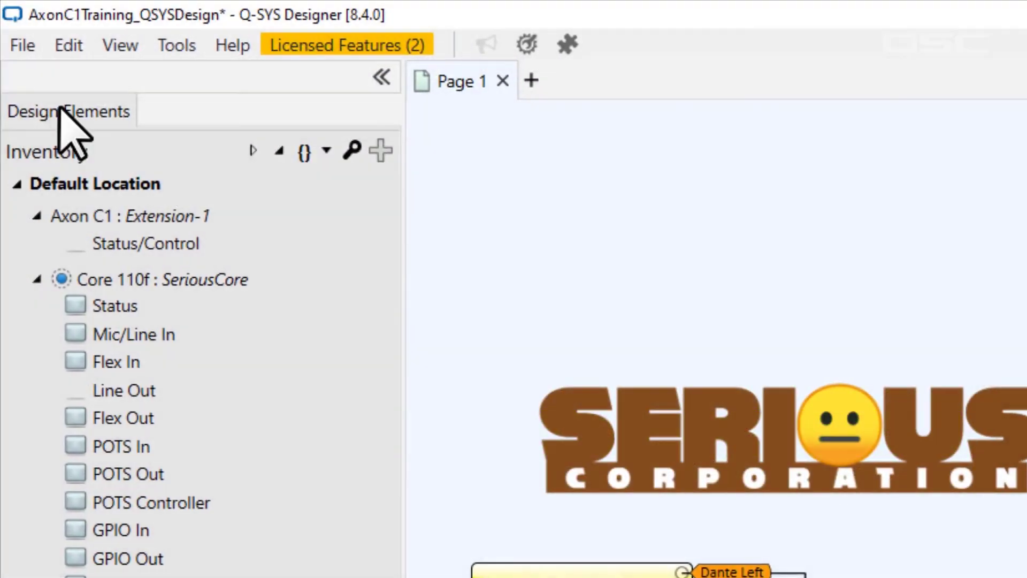
Save to Core & Run, then set the Axon C1 IP to 192.168.1.29 and sync it.
click(19, 45)
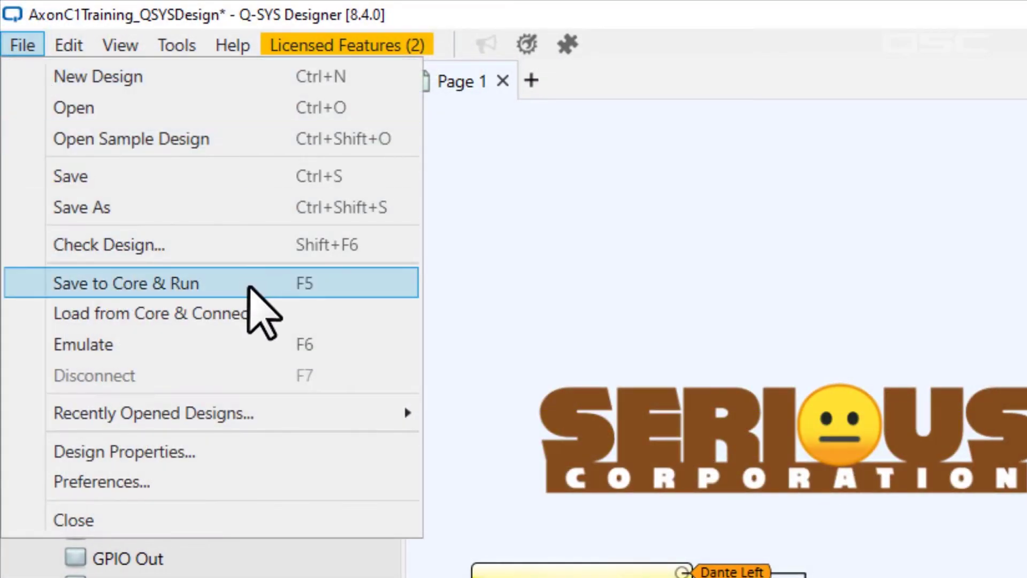
click(251, 284)
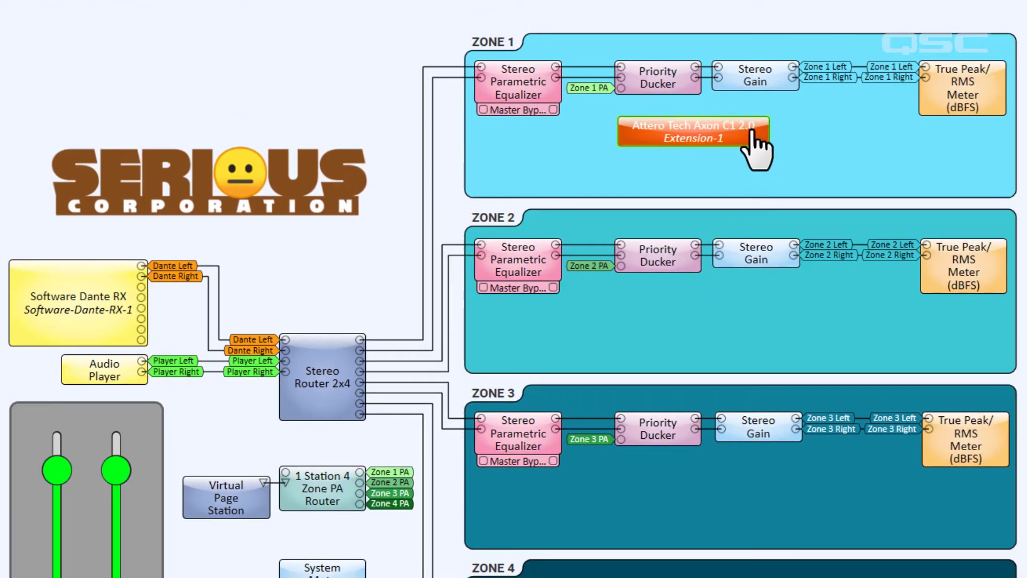
double_click(752, 136)
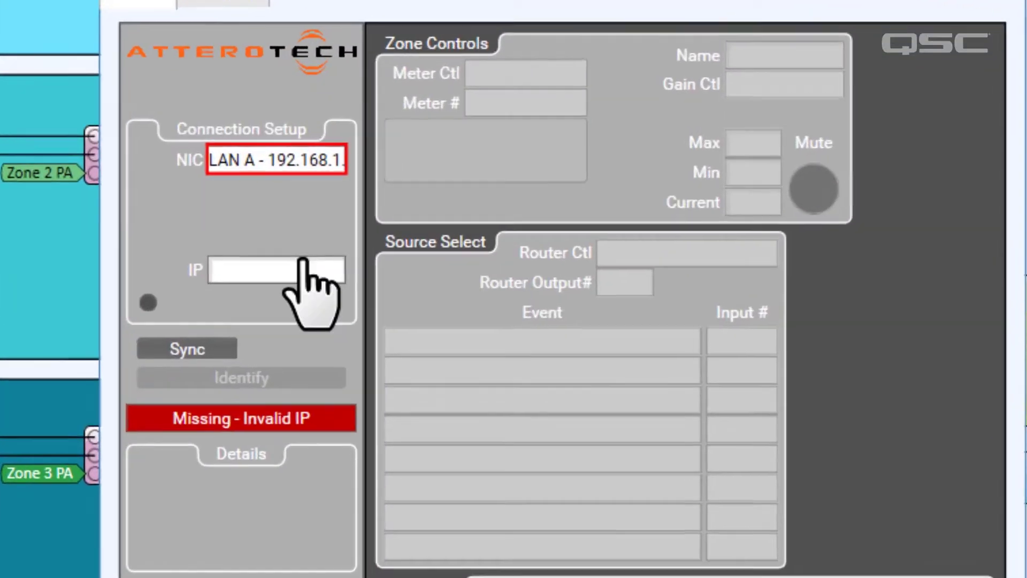
click(547, 204)
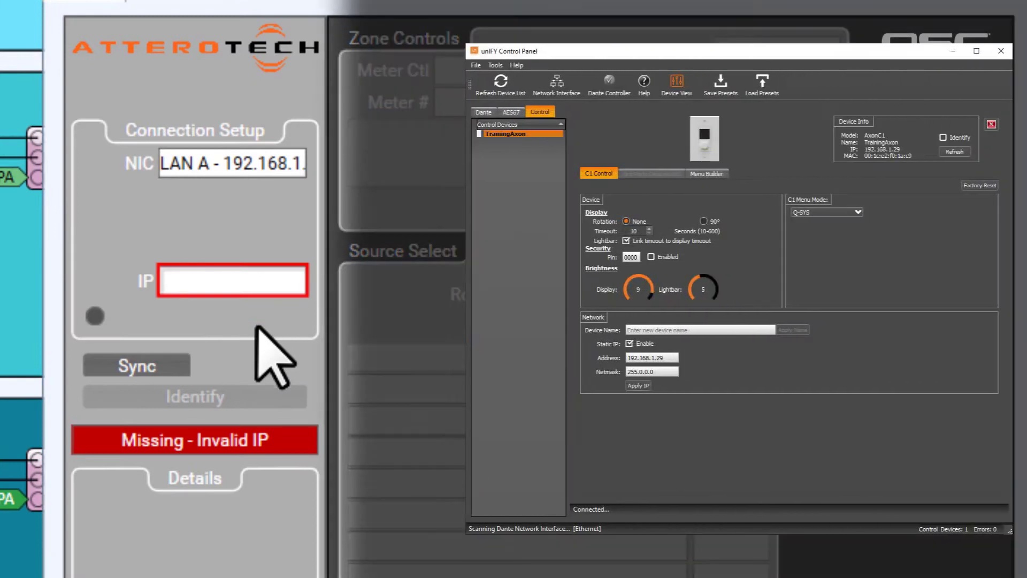
text(192.168)
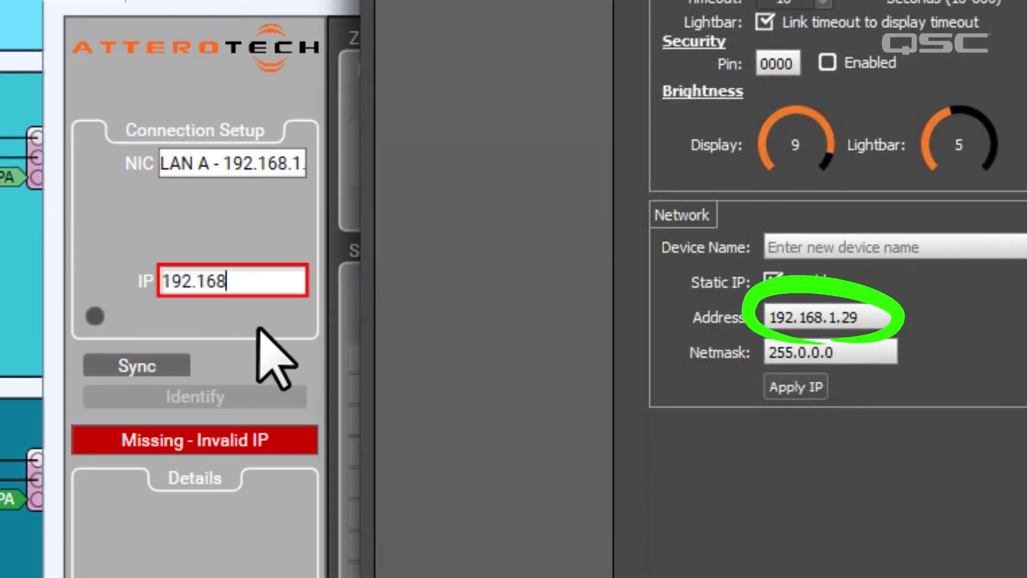
text(.1.29)
key(Return)
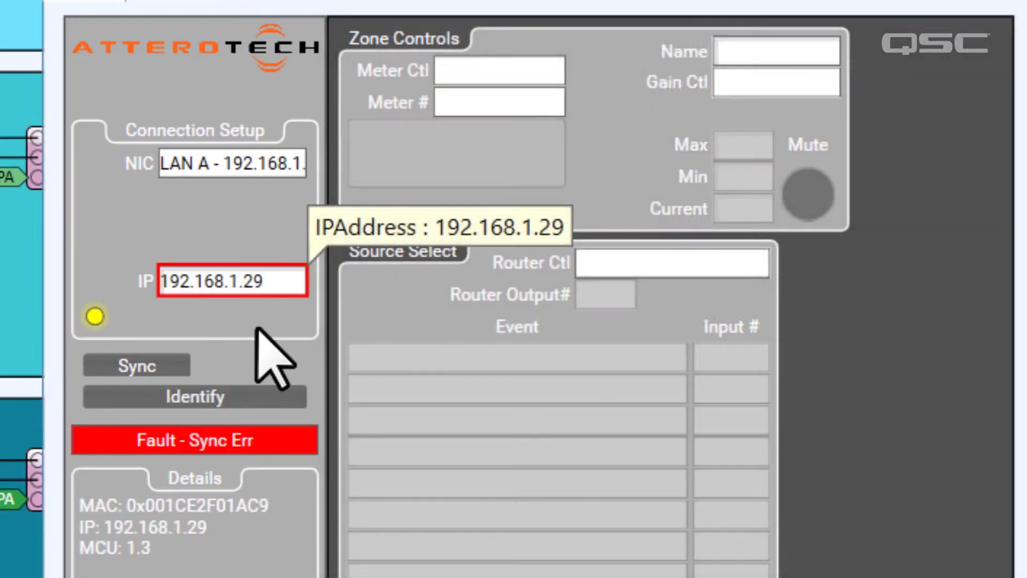
click(187, 366)
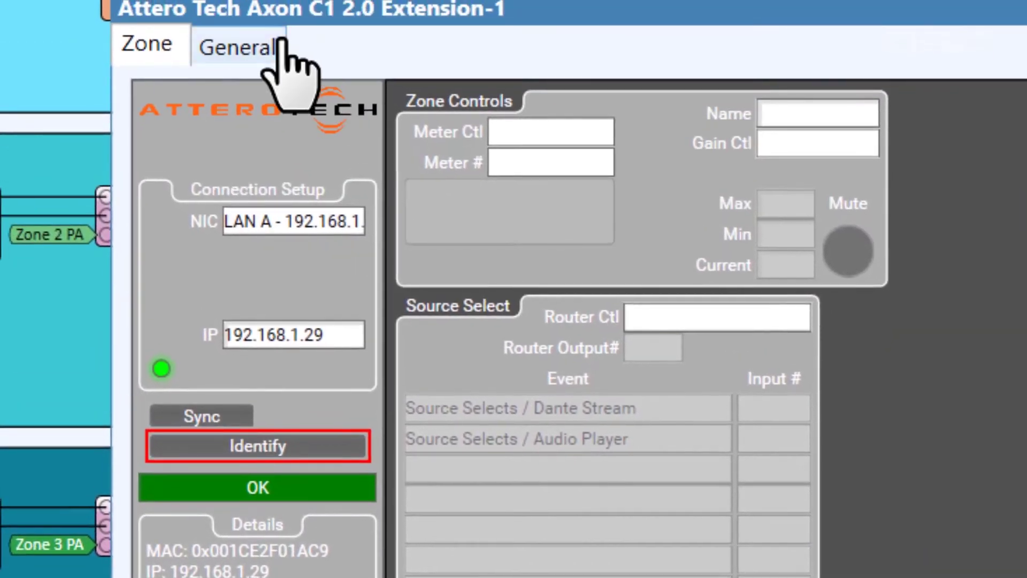
click(278, 46)
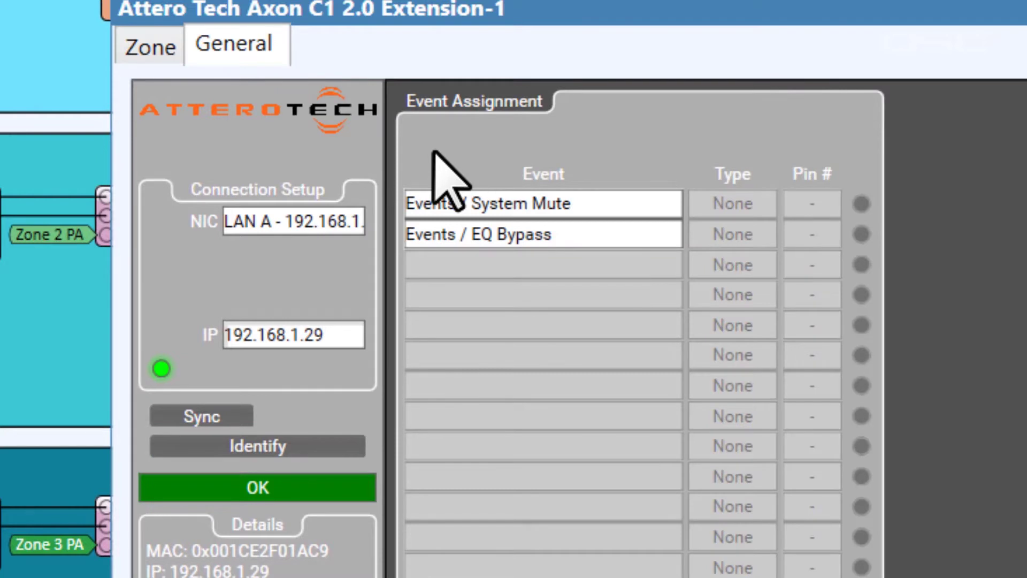
click(155, 48)
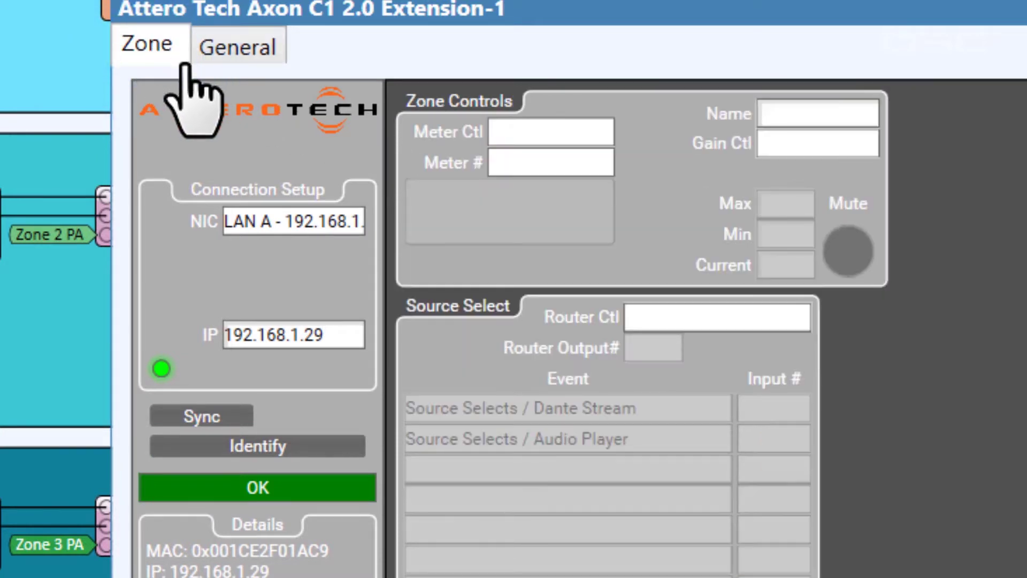
click(757, 317)
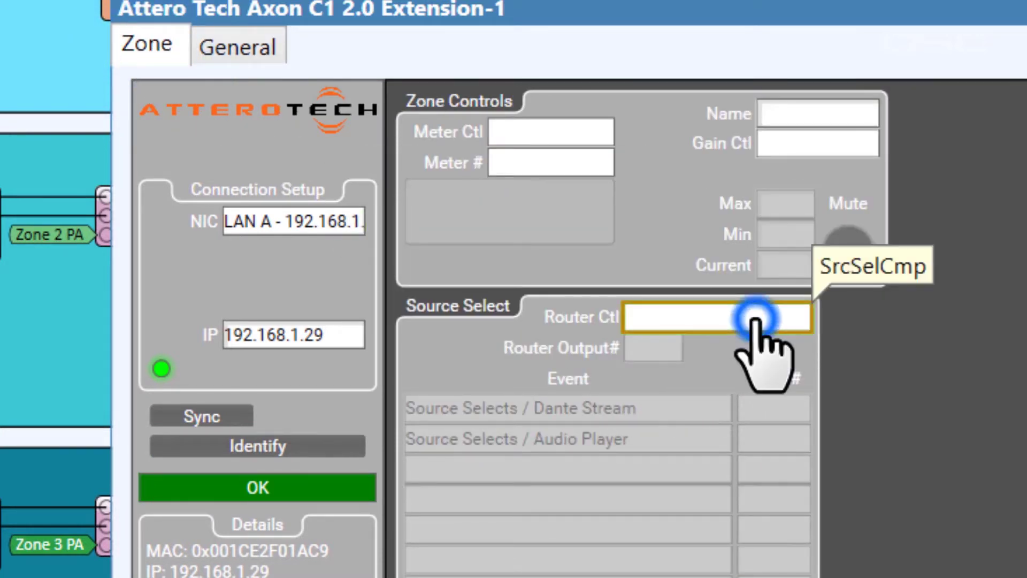
click(756, 317)
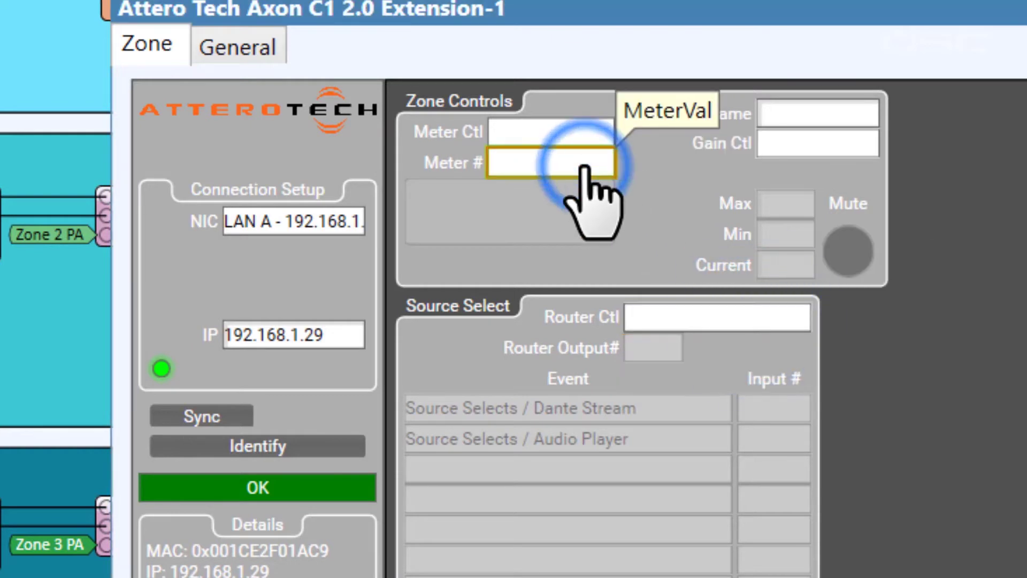
click(592, 137)
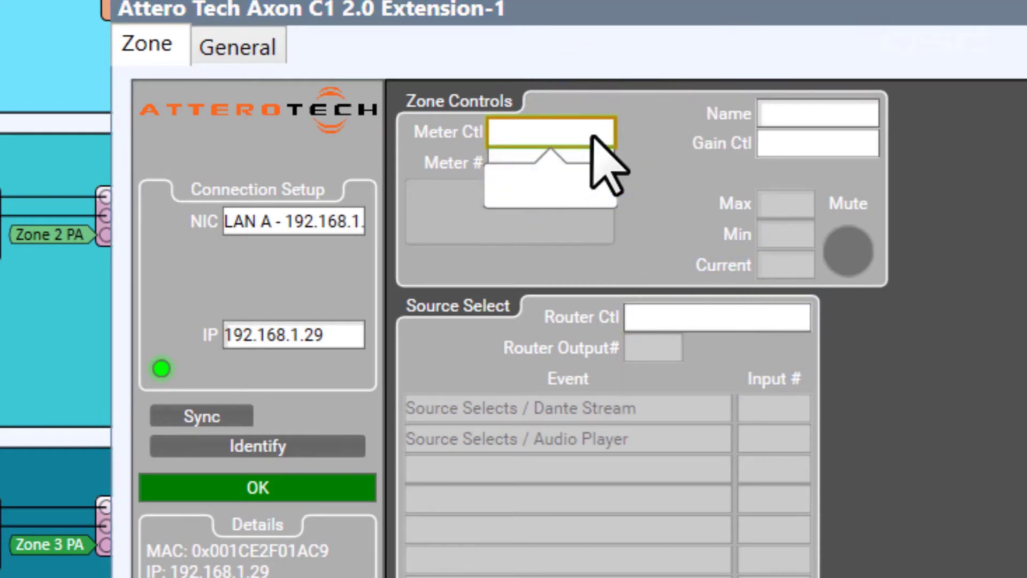
click(593, 136)
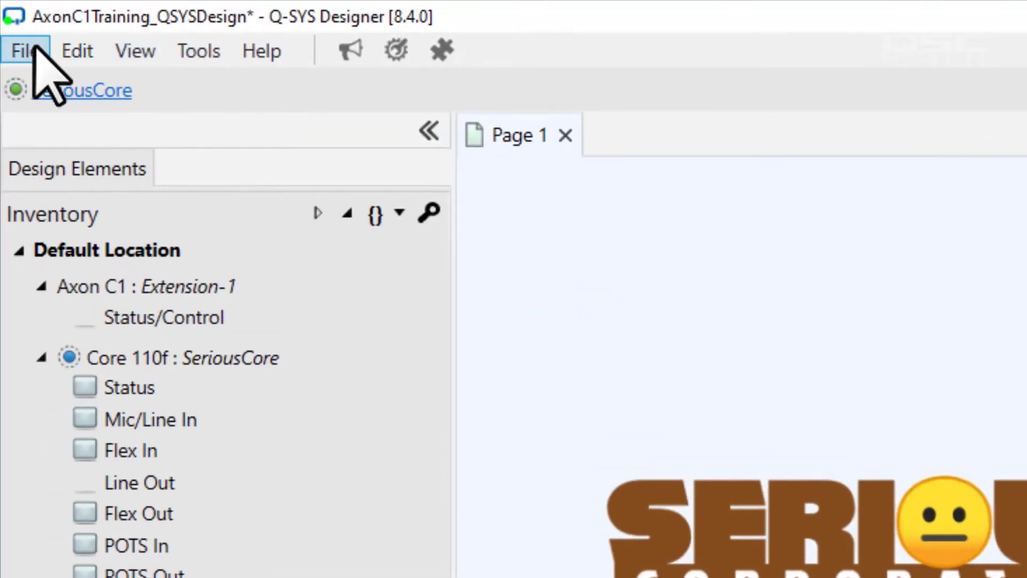
Disconnect from the running Core so the schematic is editable again.
click(29, 51)
click(296, 426)
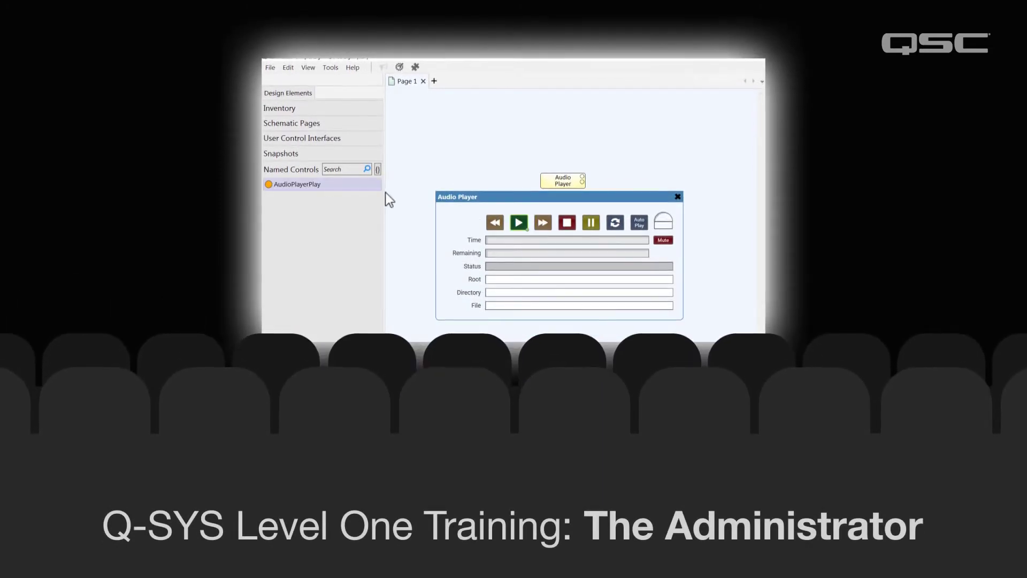
click(589, 222)
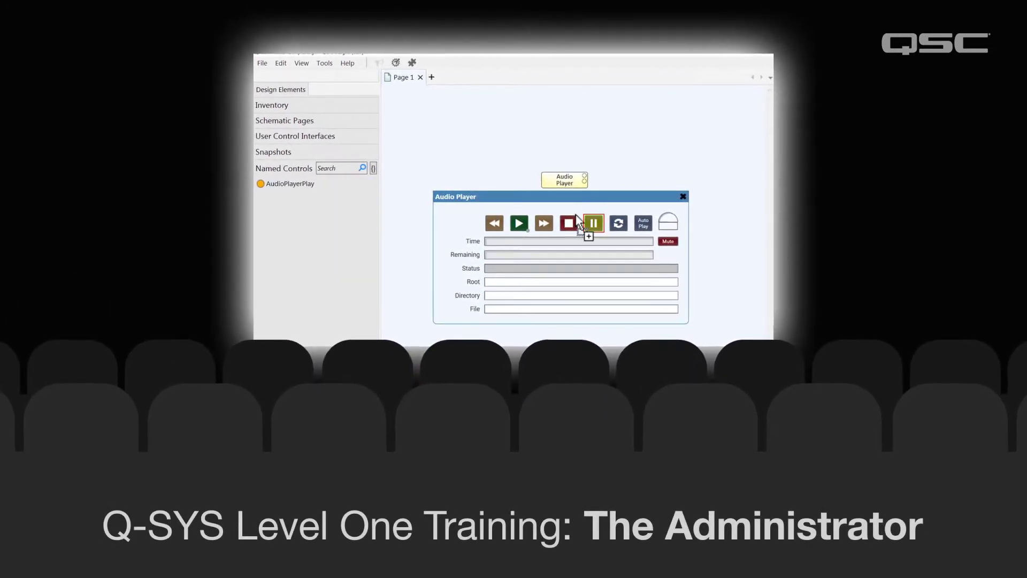
drag(310, 218, 320, 223)
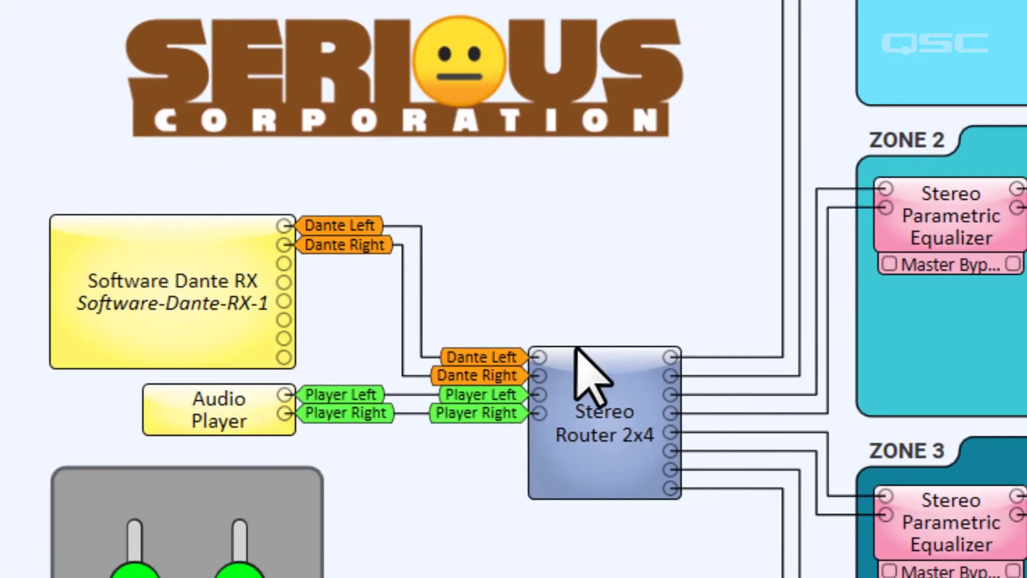
Rename the Stereo Router to Serious Router and the Zone 1 gain block to Serious 1 Gain.
double_click(608, 459)
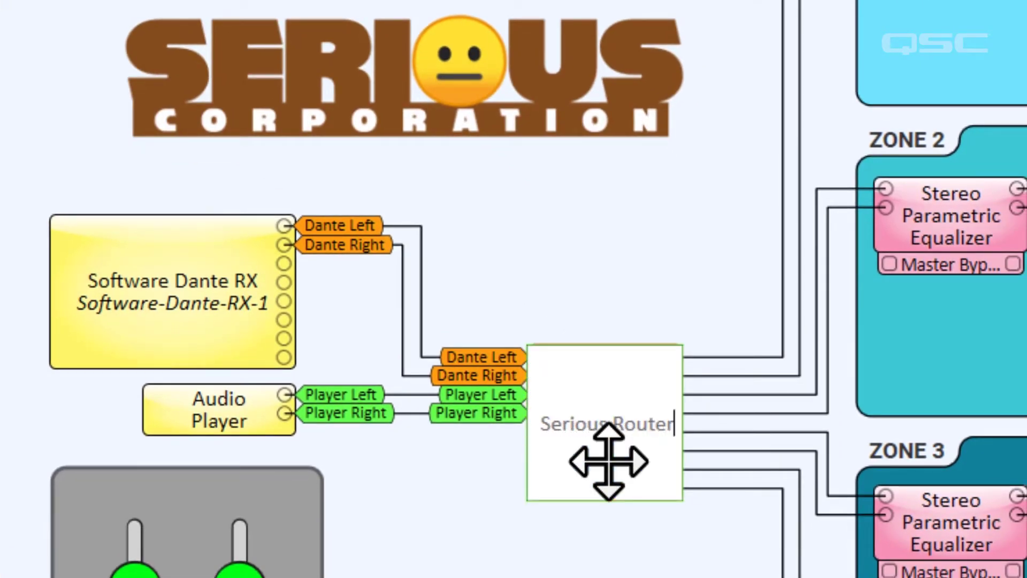
key(Return)
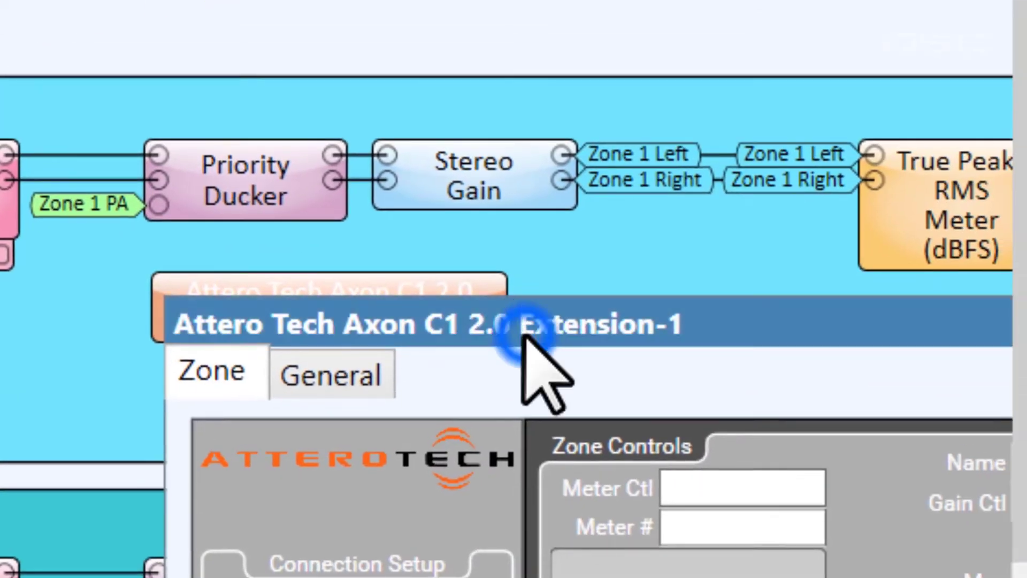
click(523, 324)
double_click(503, 208)
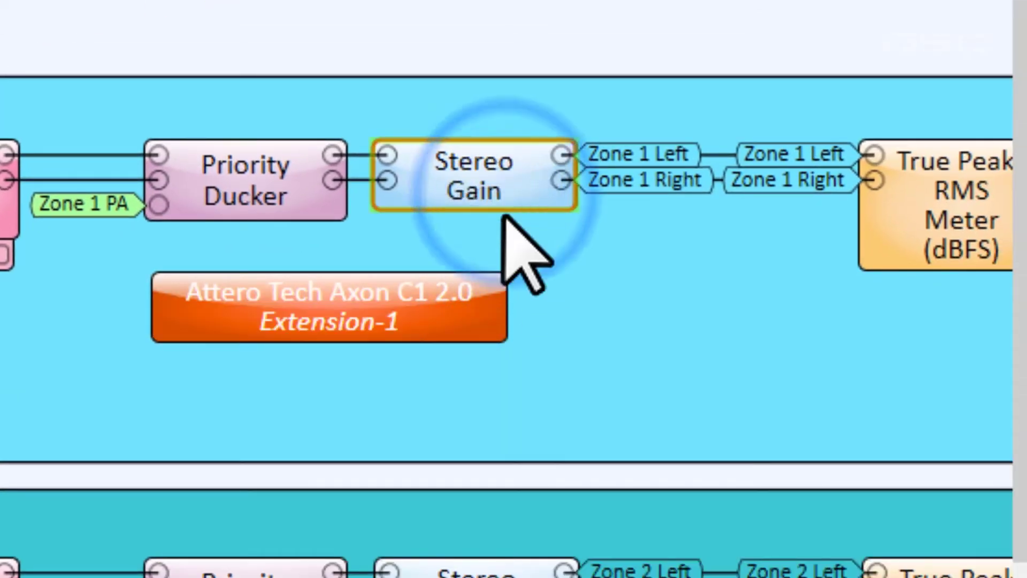
text(Serious 1 Gain)
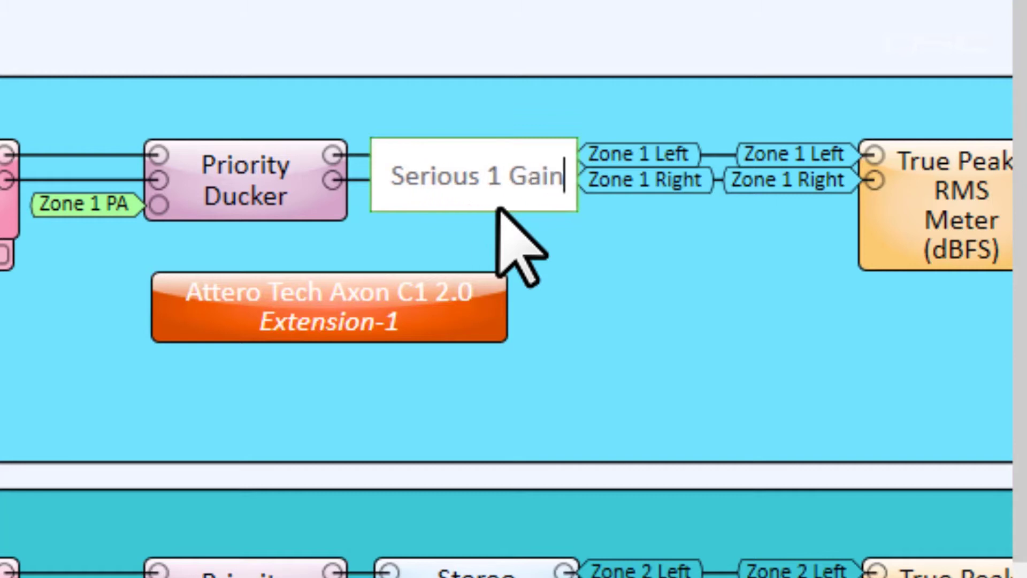
key(Return)
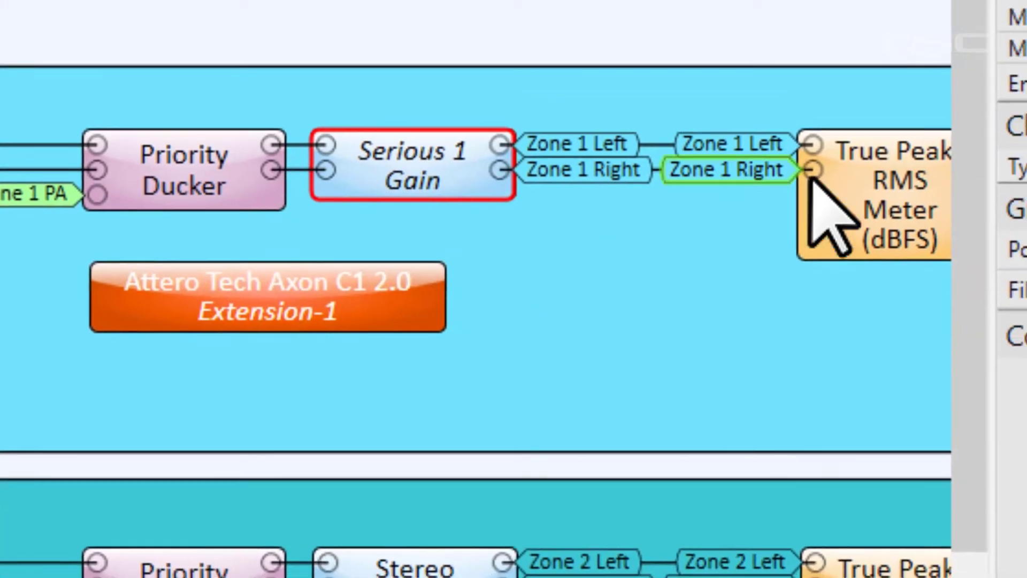
Rename the Zone 1 meter to Serious 1 Meter and the Snapshot Controller to Serious Snapshots.
click(908, 204)
double_click(824, 190)
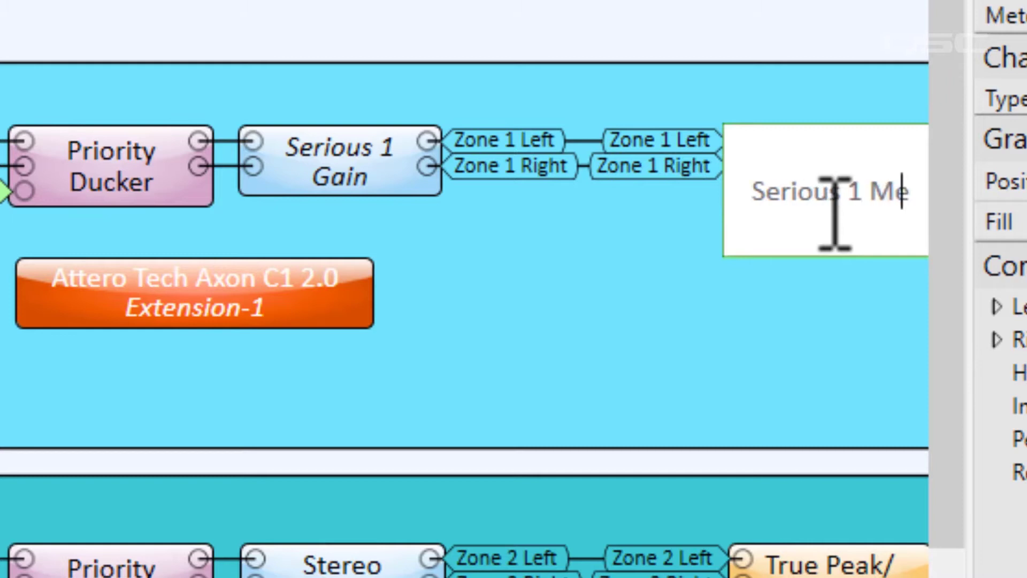
key(Return)
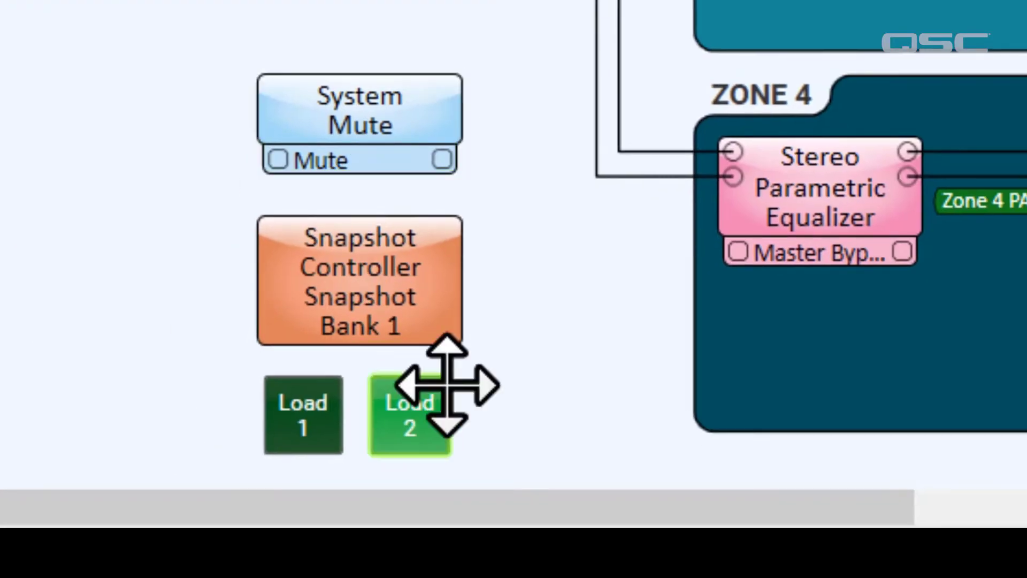
click(429, 333)
double_click(429, 332)
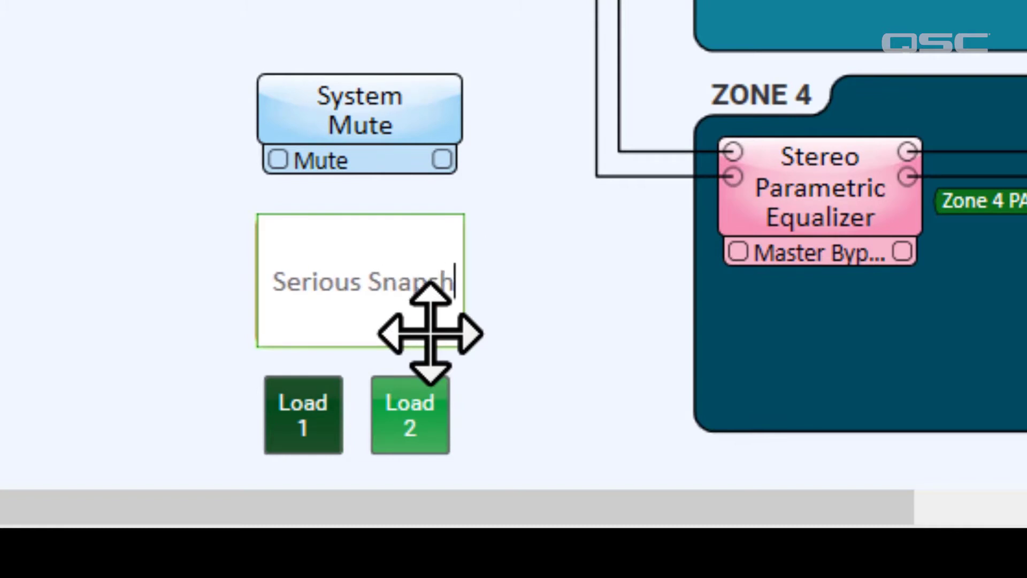
text(Serious Snapshots)
key(Return)
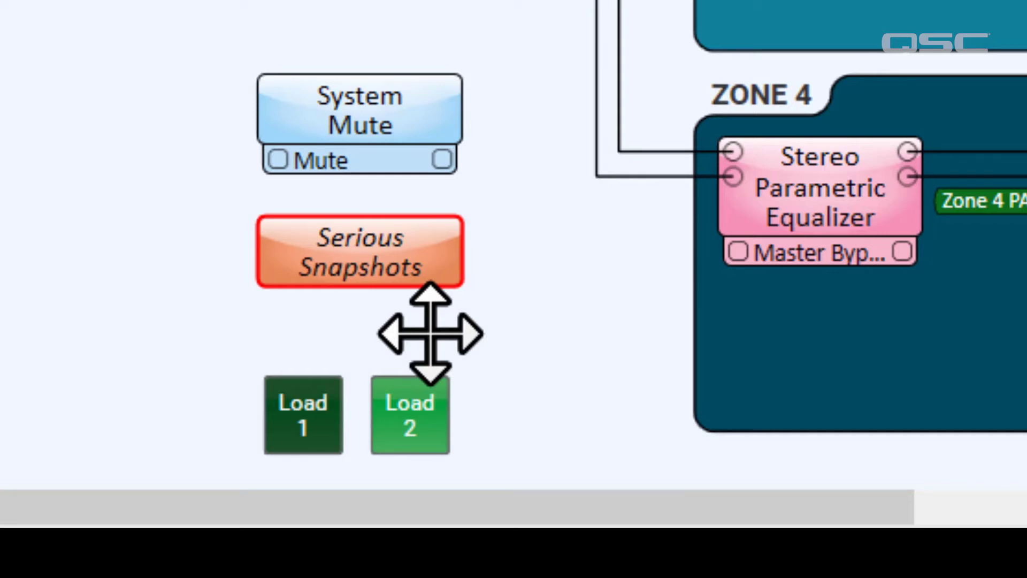
click(431, 335)
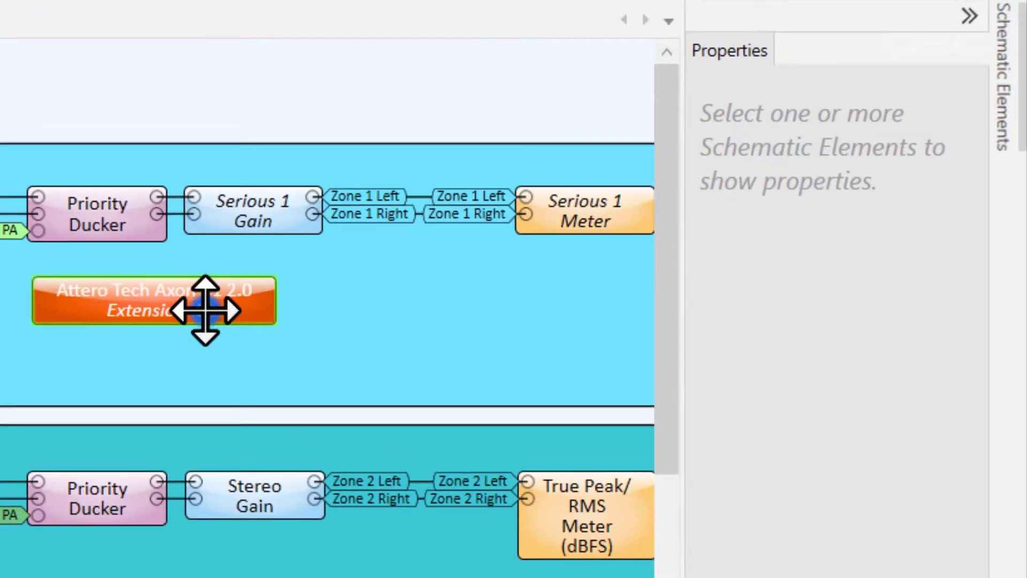
Give the Axon C1 block 2 control pins and expose Control 1 and Control 2.
click(206, 320)
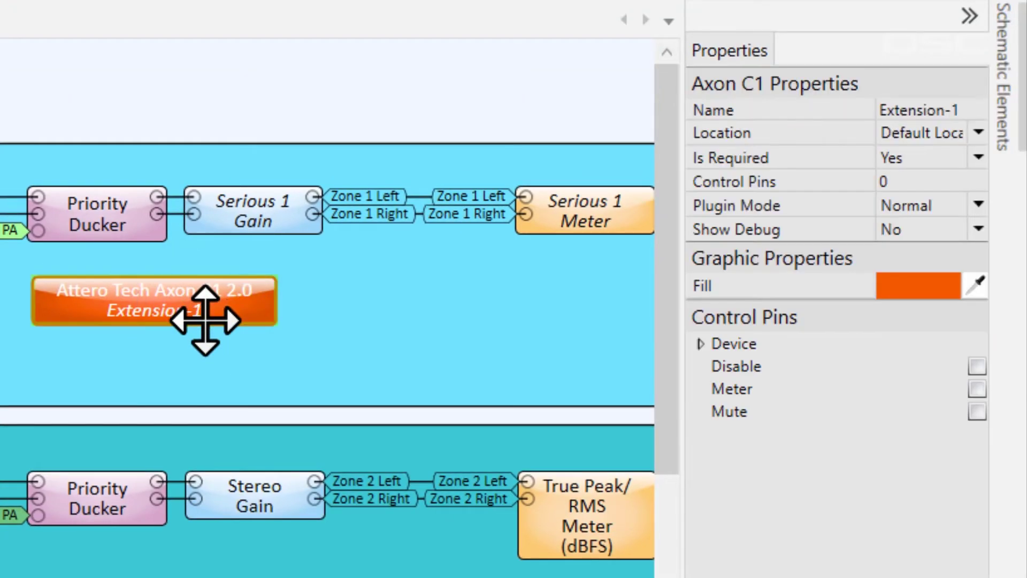
click(924, 187)
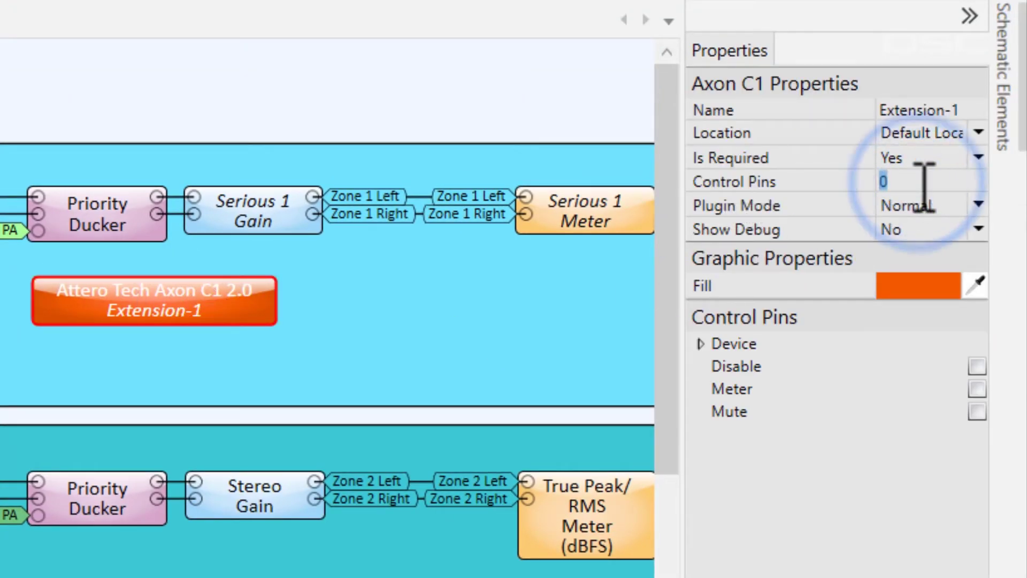
key(Return)
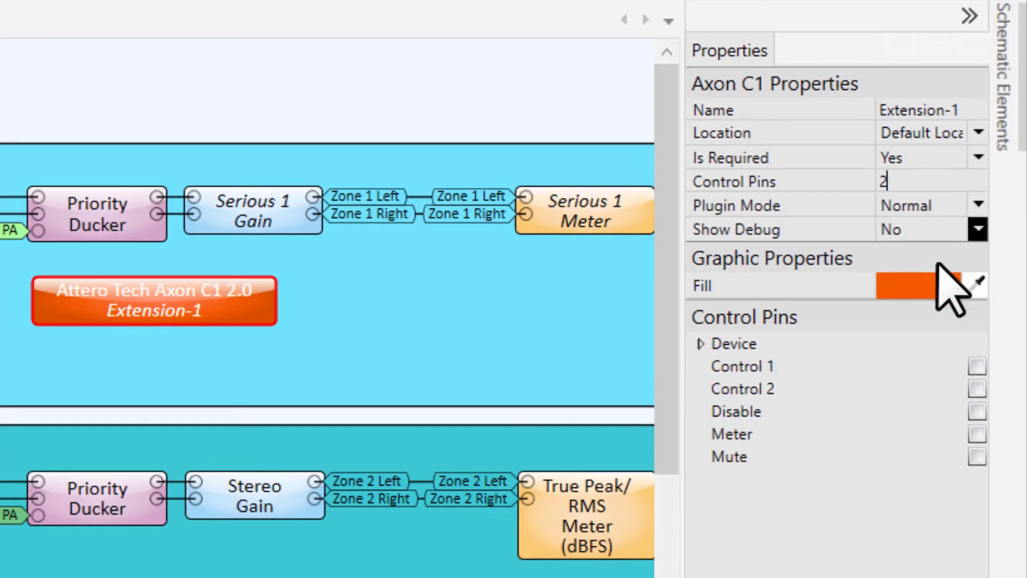
click(977, 367)
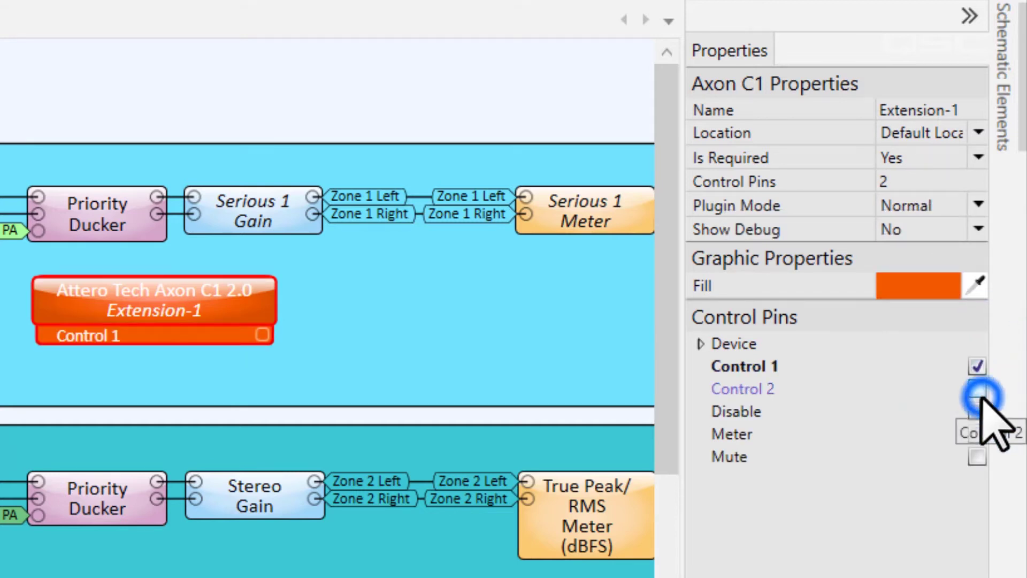
click(978, 391)
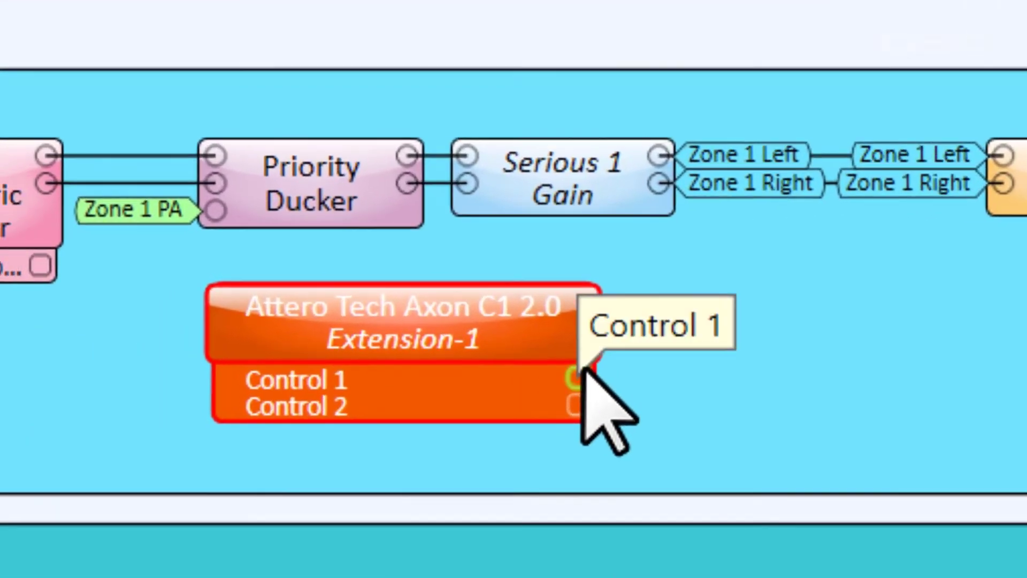
Name the Control 1 signal SYSMUTE and attach that tag to System Mute's Mute pin.
click(262, 334)
text(SYS)
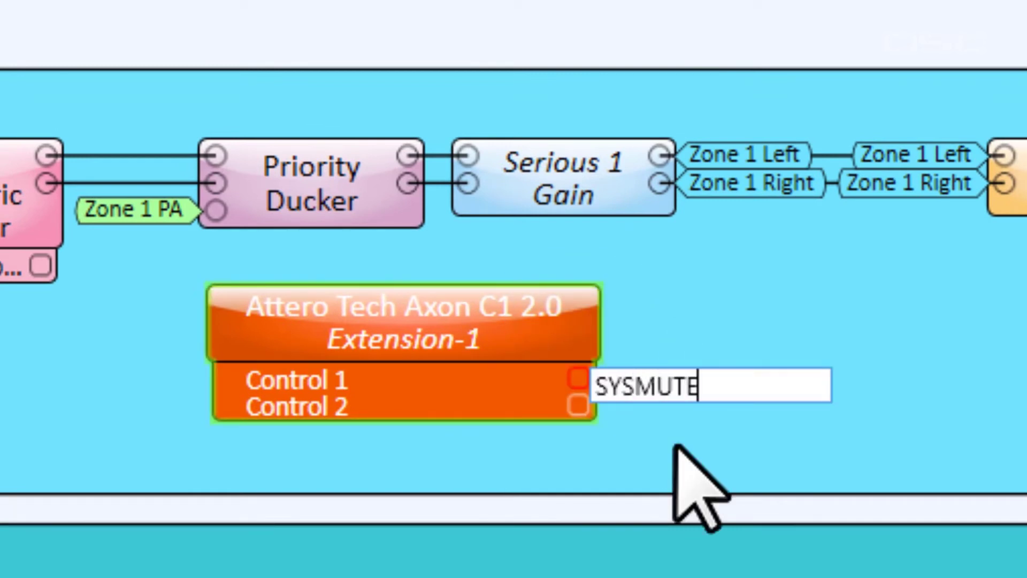
text(MUTE)
key(Return)
click(691, 378)
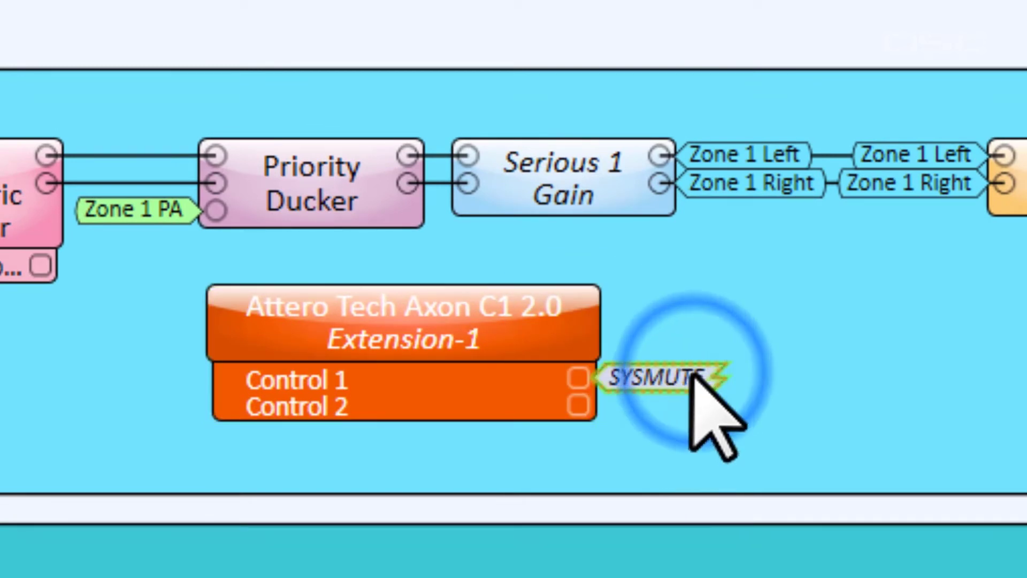
key(ctrl+c)
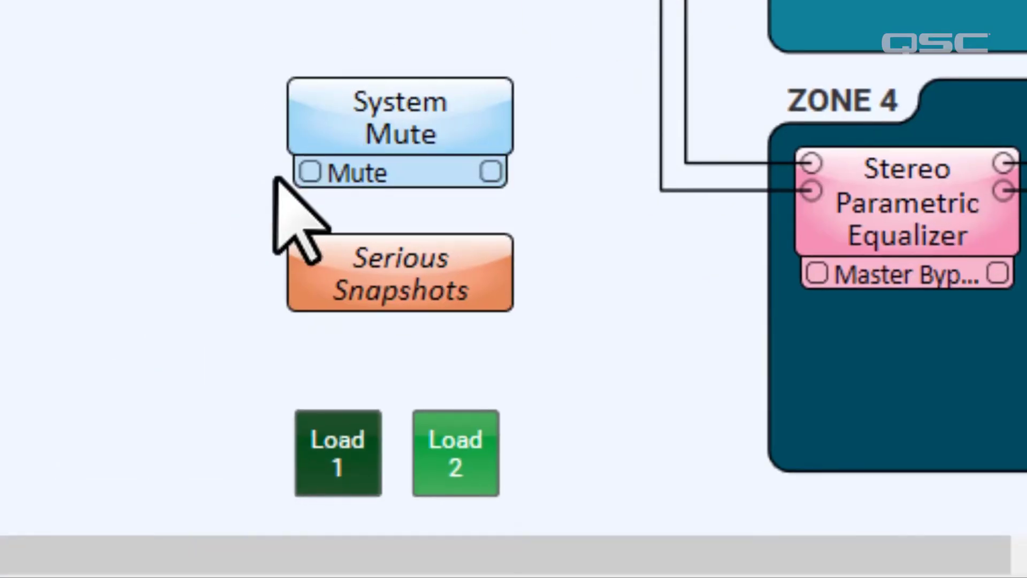
click(308, 171)
key(ctrl+v)
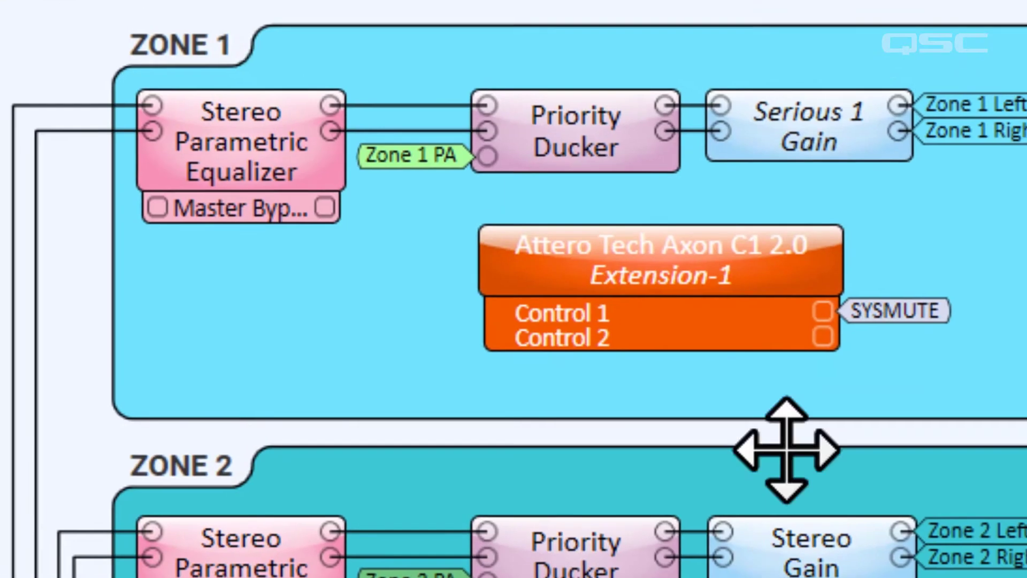
Tag the Control 2 pin EQBYPASS and copy the tag toward the Zone 1 equalizer.
click(824, 348)
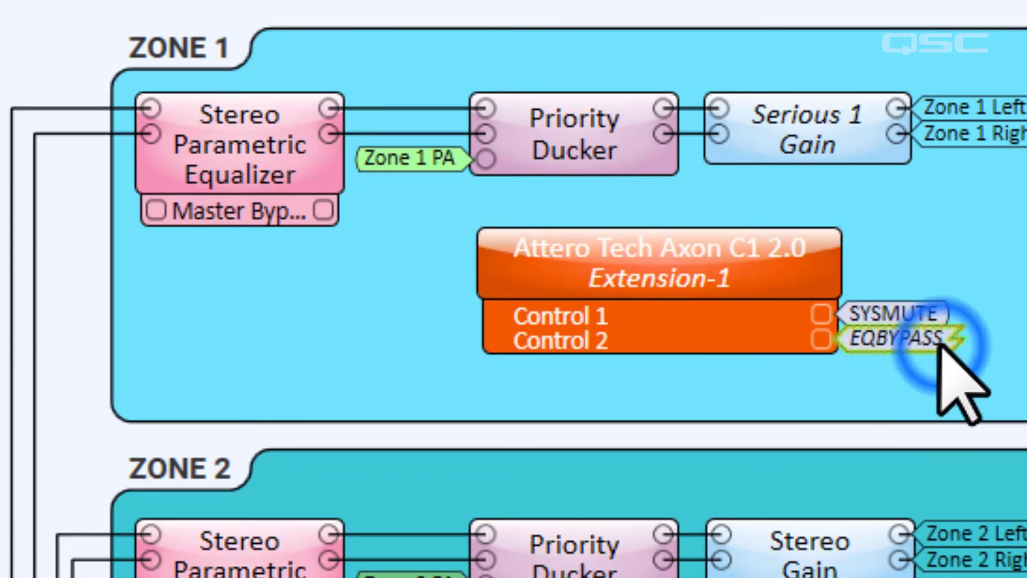
key(ctrl+c)
click(185, 219)
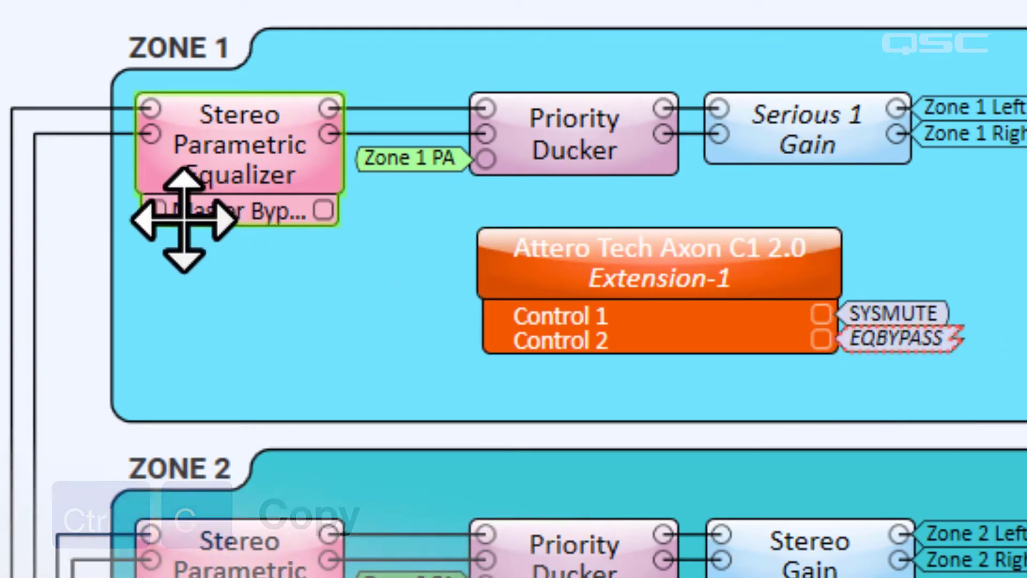
Attach EQBYPASS to the equalizer's Master Bypass, then save the design to the Core and run it.
key(ctrl+v)
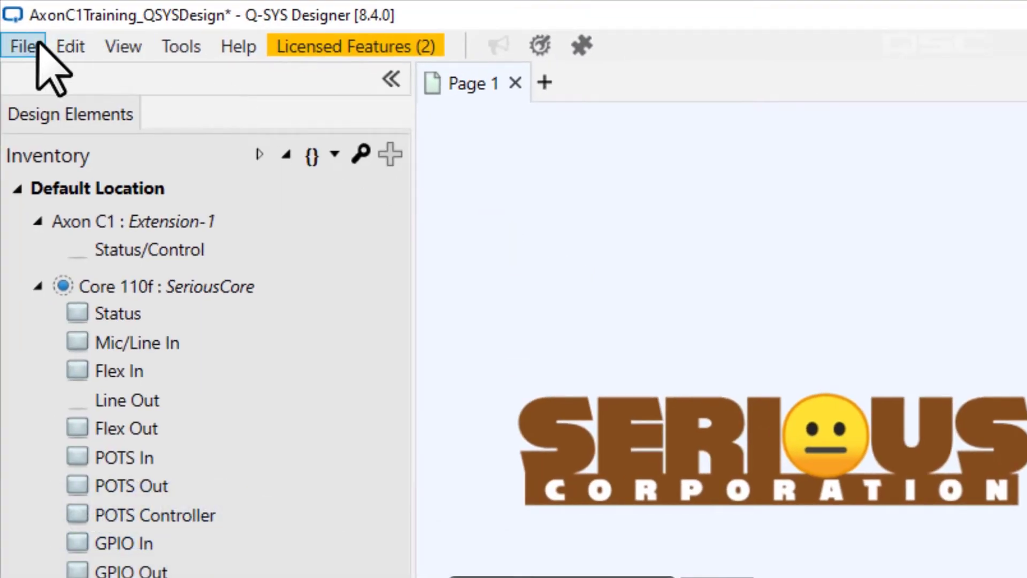
click(38, 47)
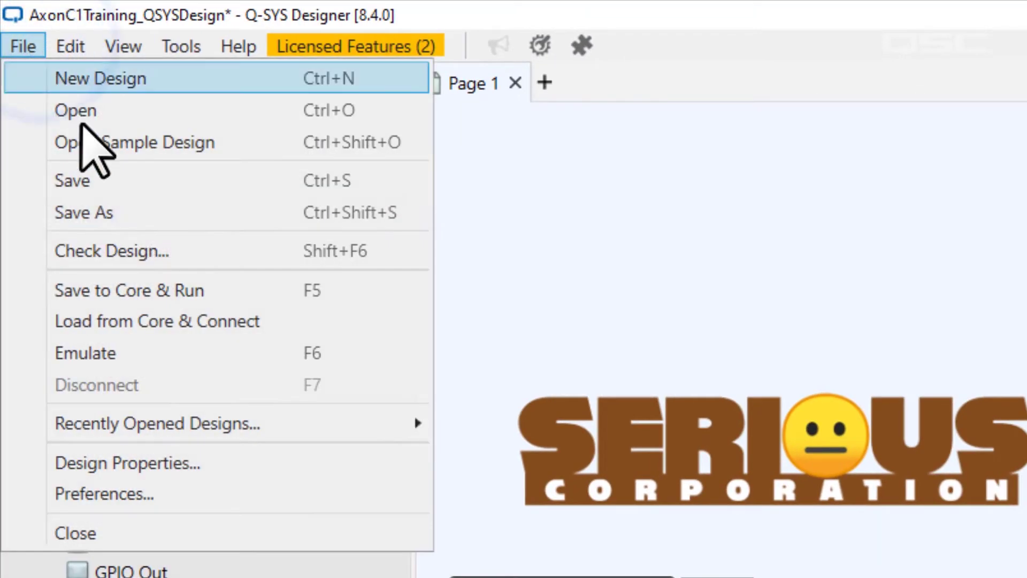
click(257, 298)
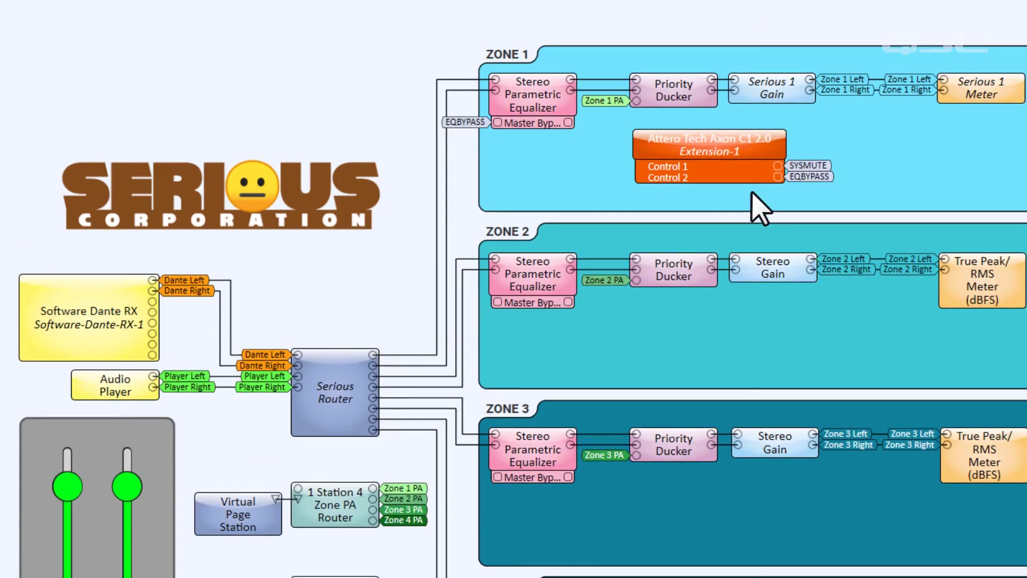
double_click(732, 151)
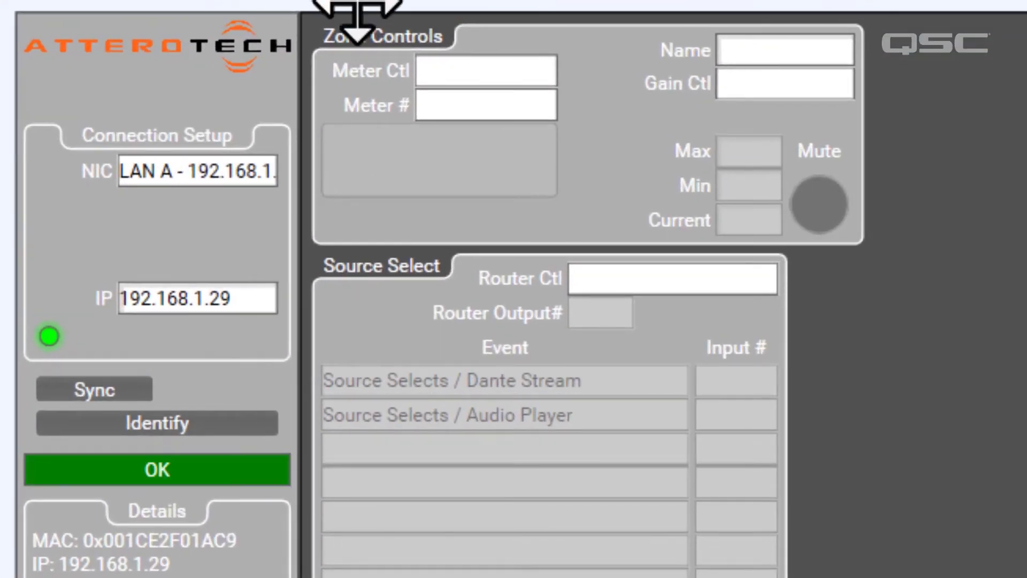
Set the Axon C1 zone gain to Serious 1 Gain and the zone meter to Serious 1 Meter, channel 1.
drag(357, 22, 810, 85)
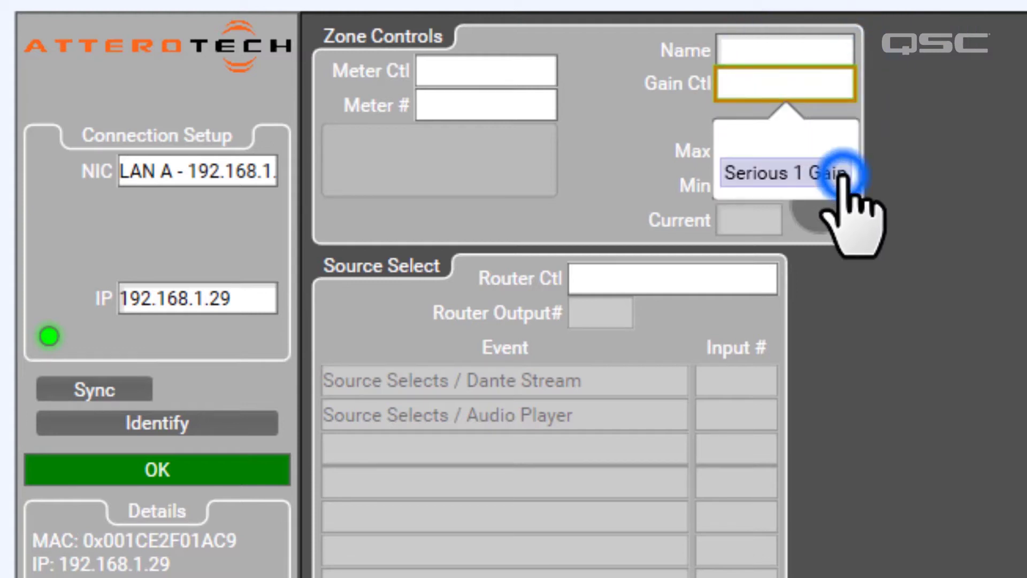
click(842, 174)
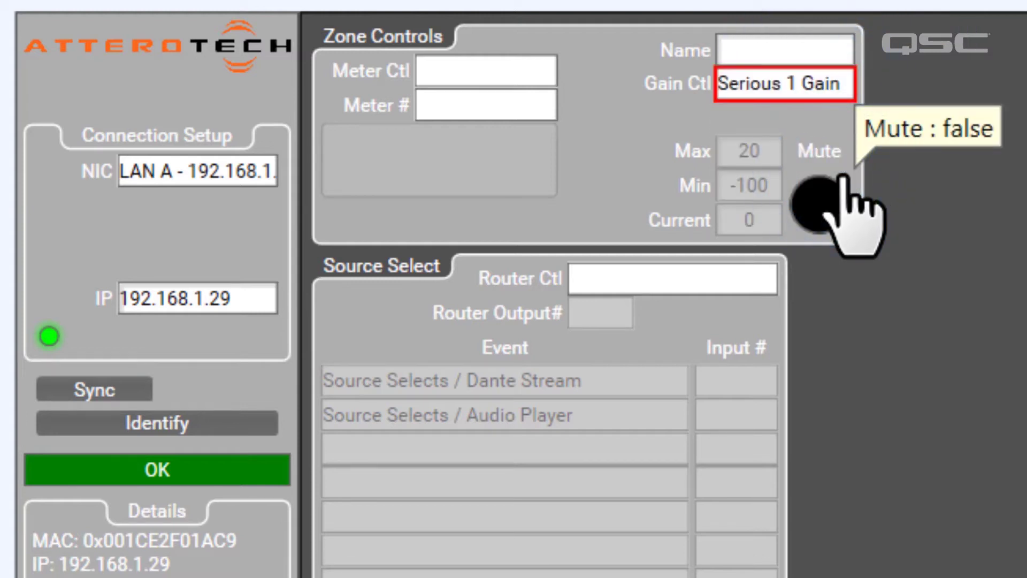
click(520, 73)
click(528, 165)
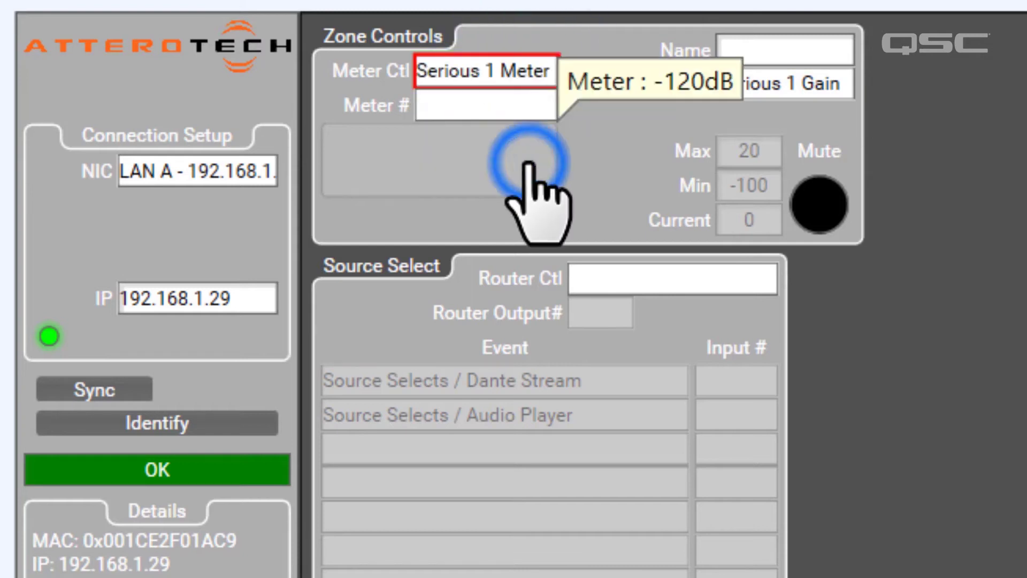
click(530, 110)
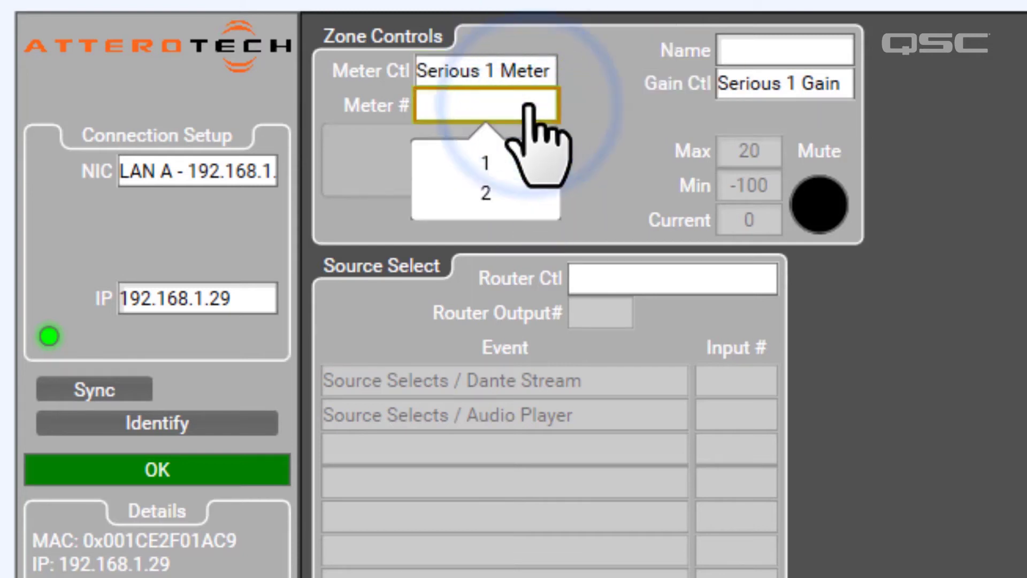
click(523, 163)
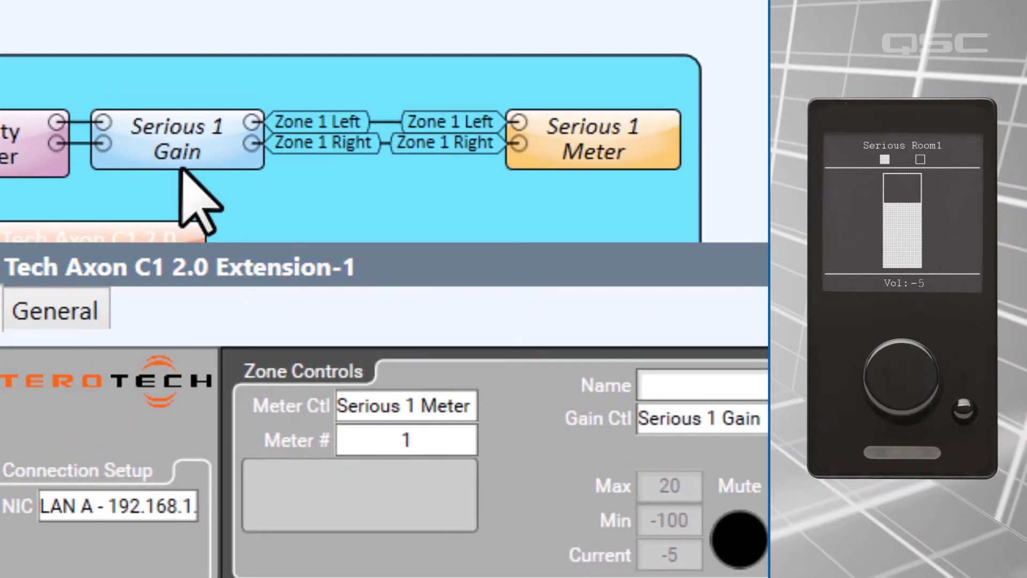
double_click(167, 140)
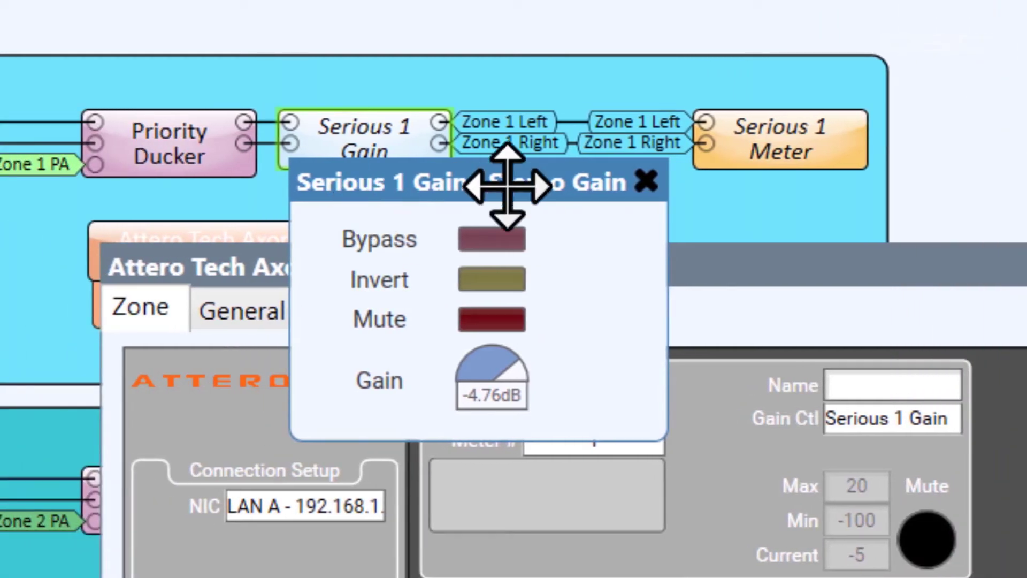
click(459, 181)
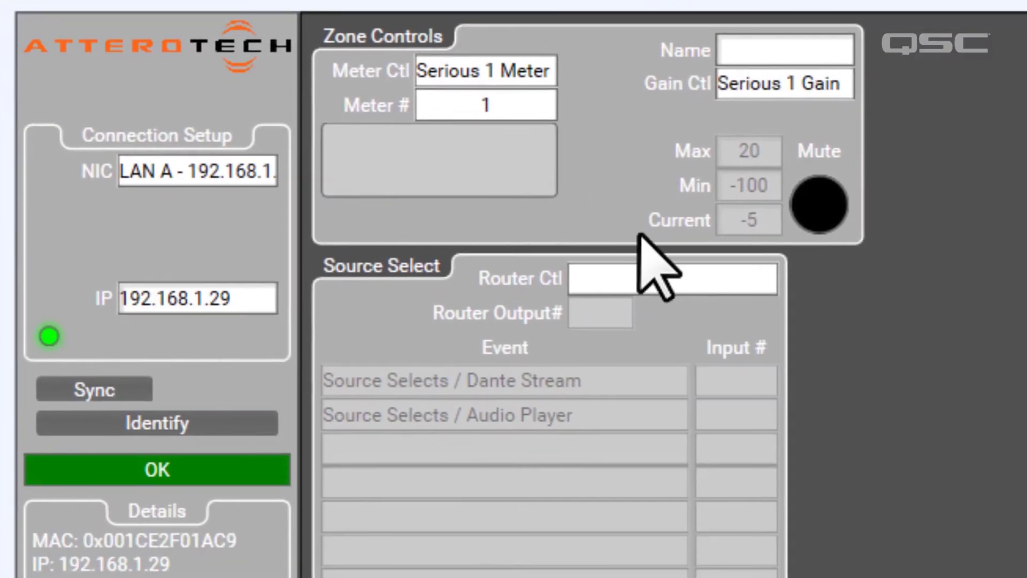
Use Serious Router output 1 for the Axon C1 source selection.
click(719, 279)
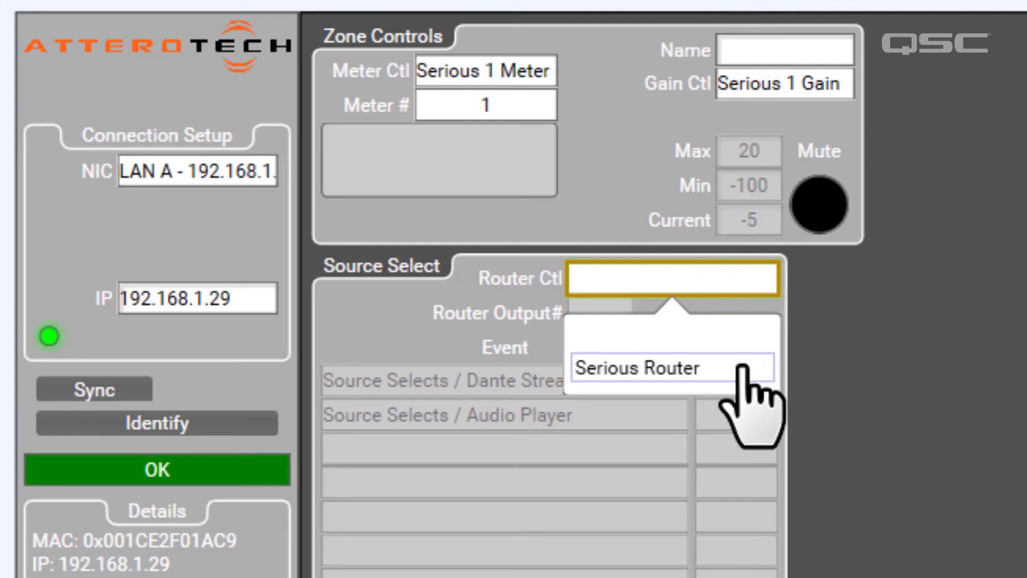
click(743, 368)
click(614, 314)
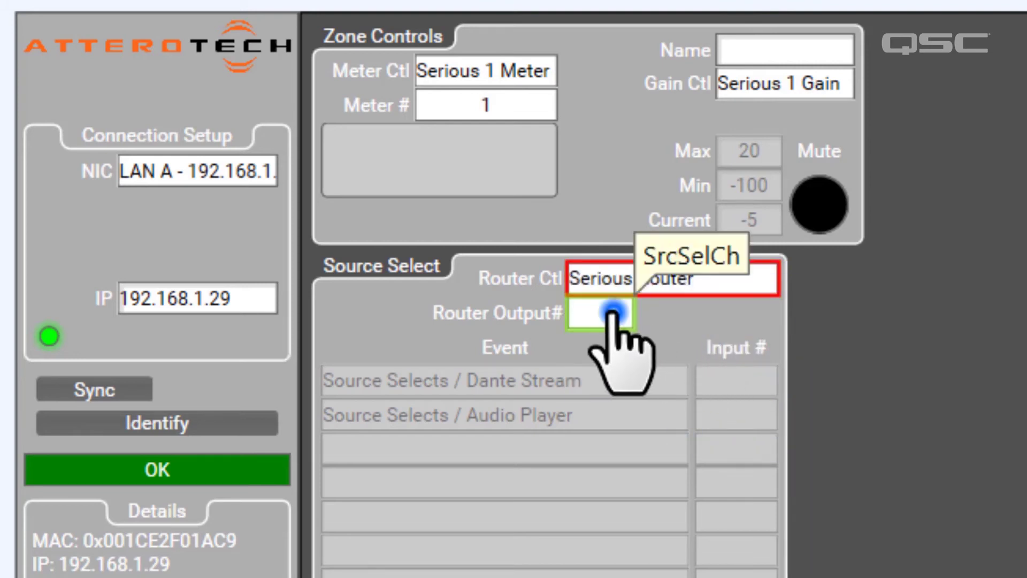
click(615, 371)
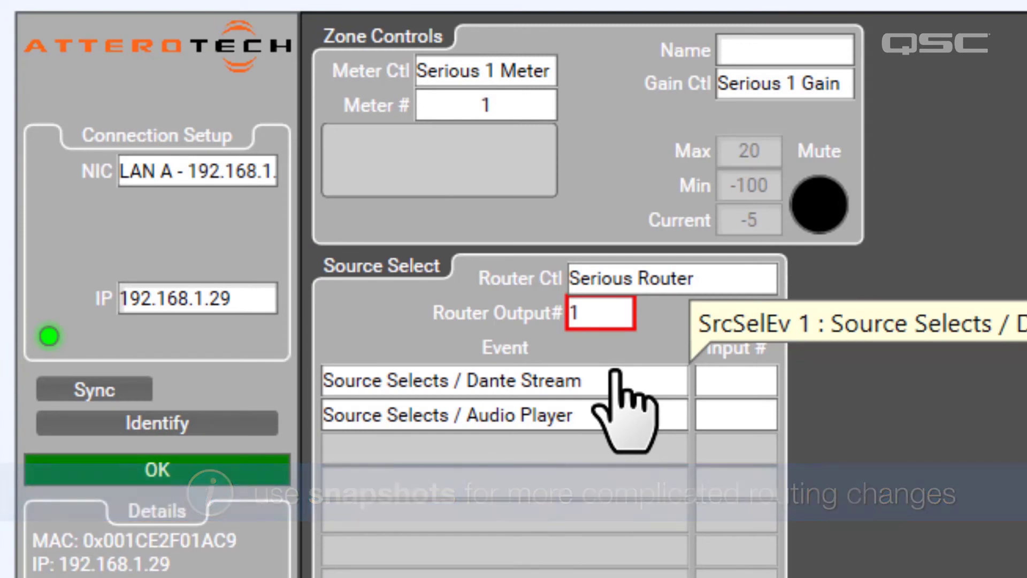
Assign Dante Stream to router input 1 and Audio Player to input 2, checking Serious Router.
click(759, 384)
click(759, 439)
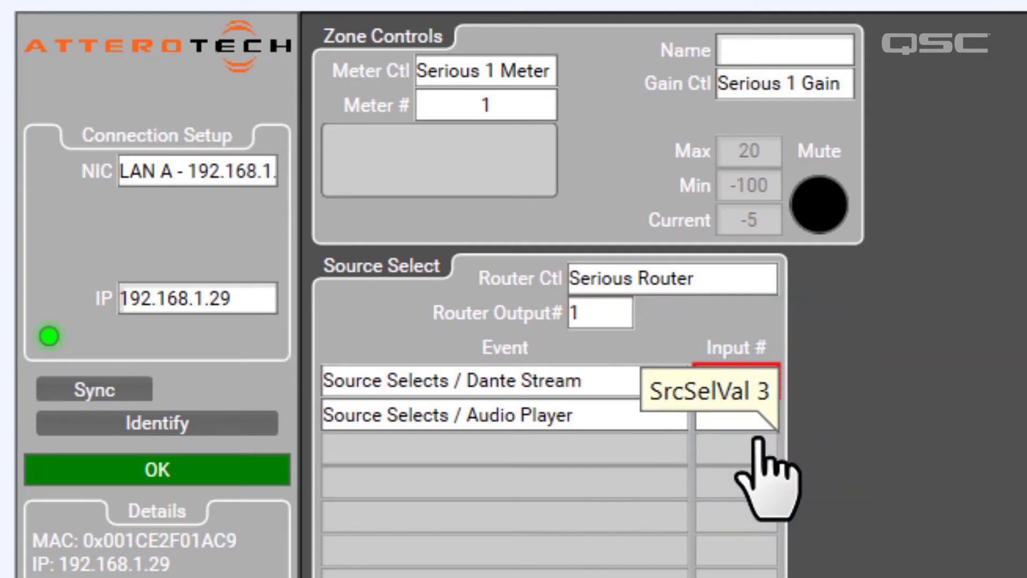
click(749, 415)
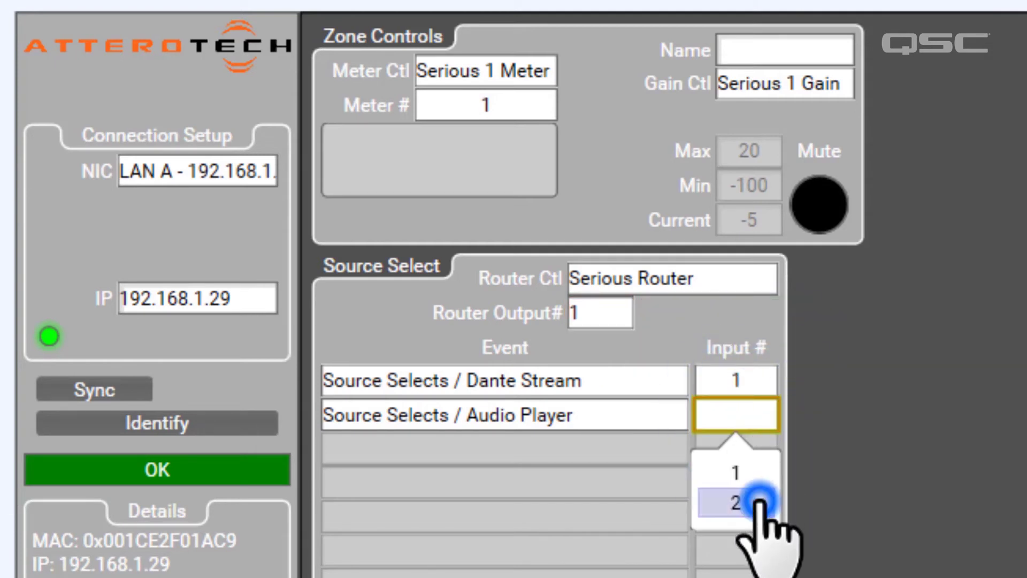
click(758, 503)
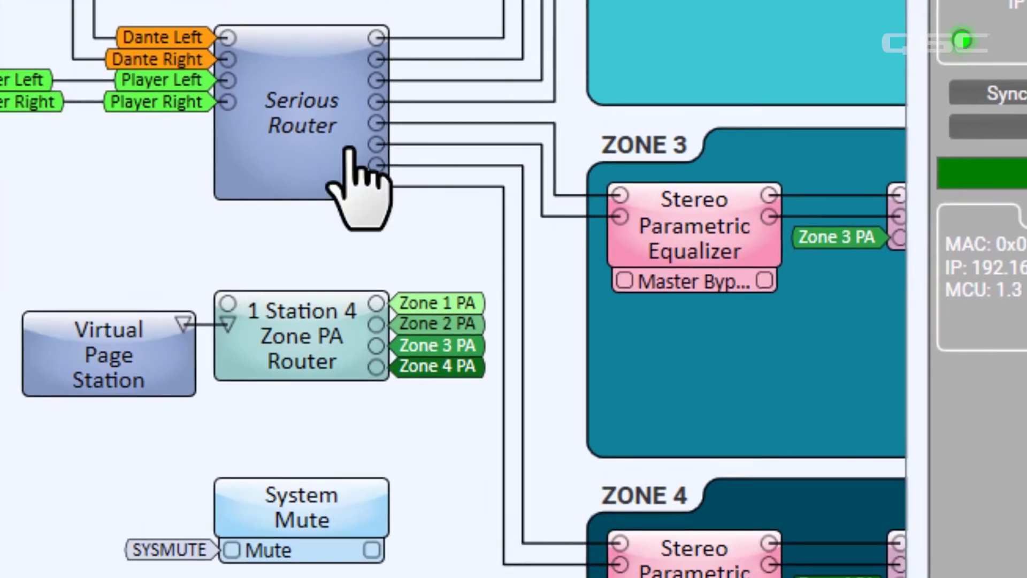
double_click(271, 174)
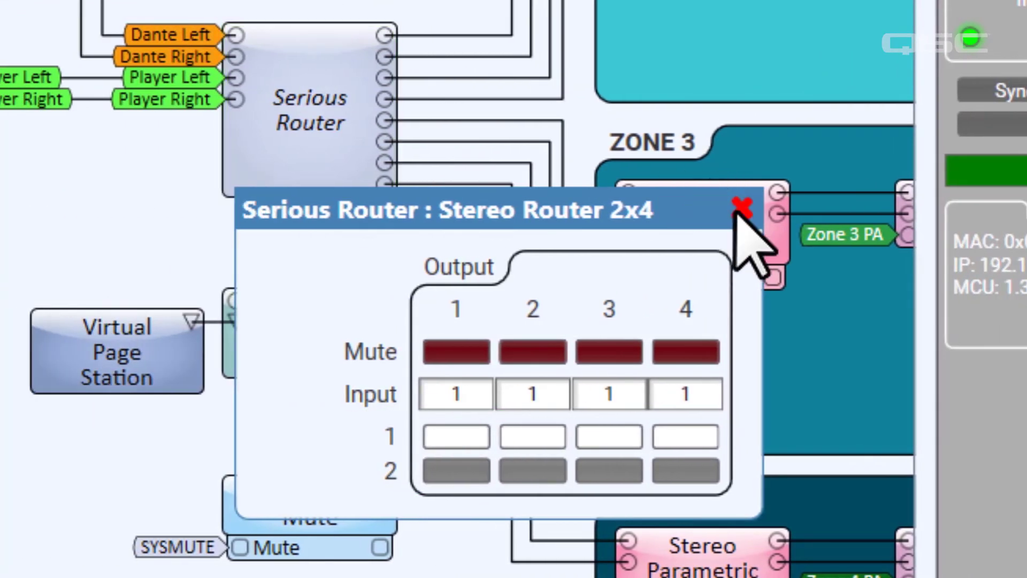
click(524, 208)
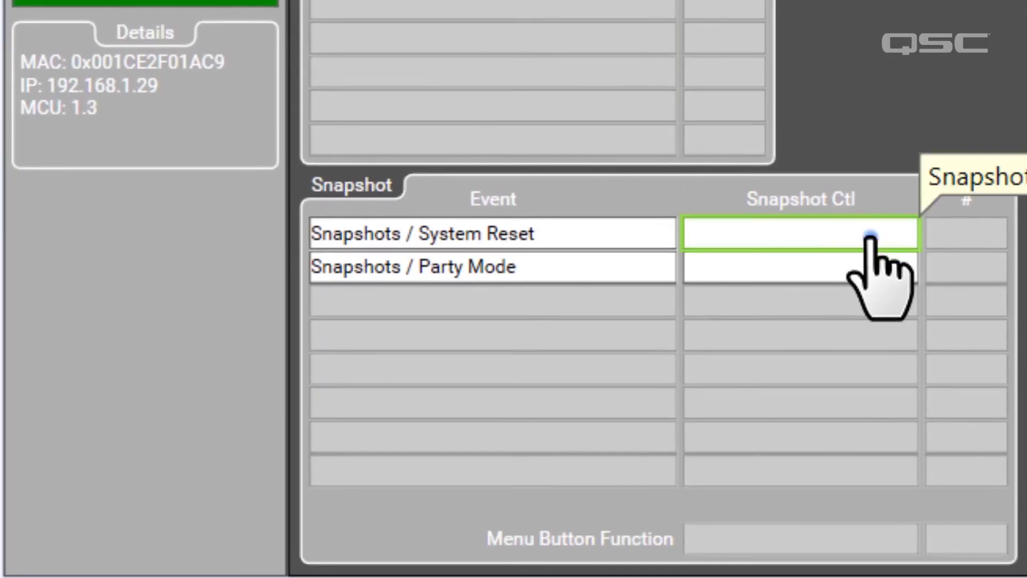
Link System Reset to Serious Snapshots snapshot 1 and Party Mode to Serious Snapshots snapshot 2.
click(819, 362)
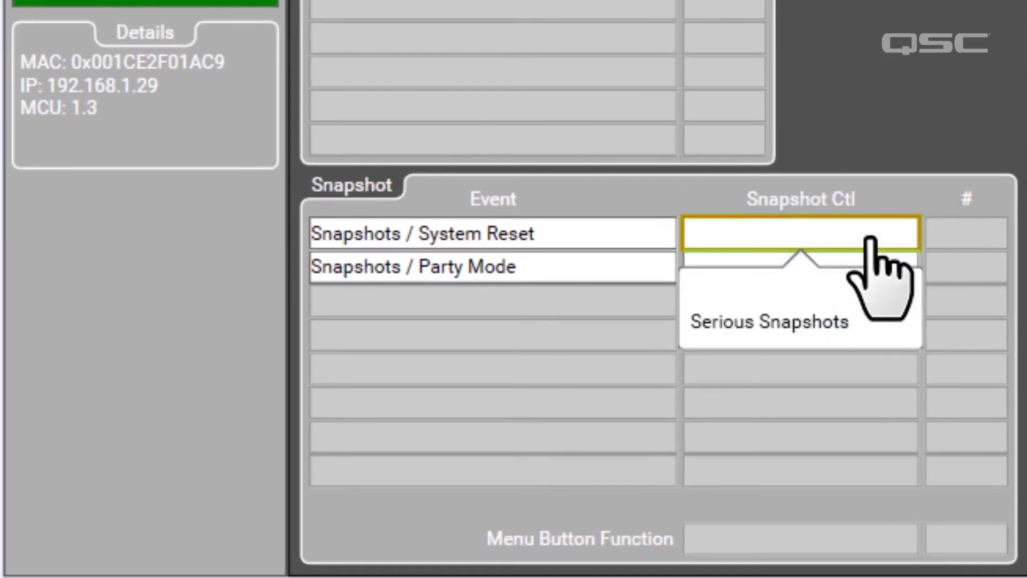
click(896, 323)
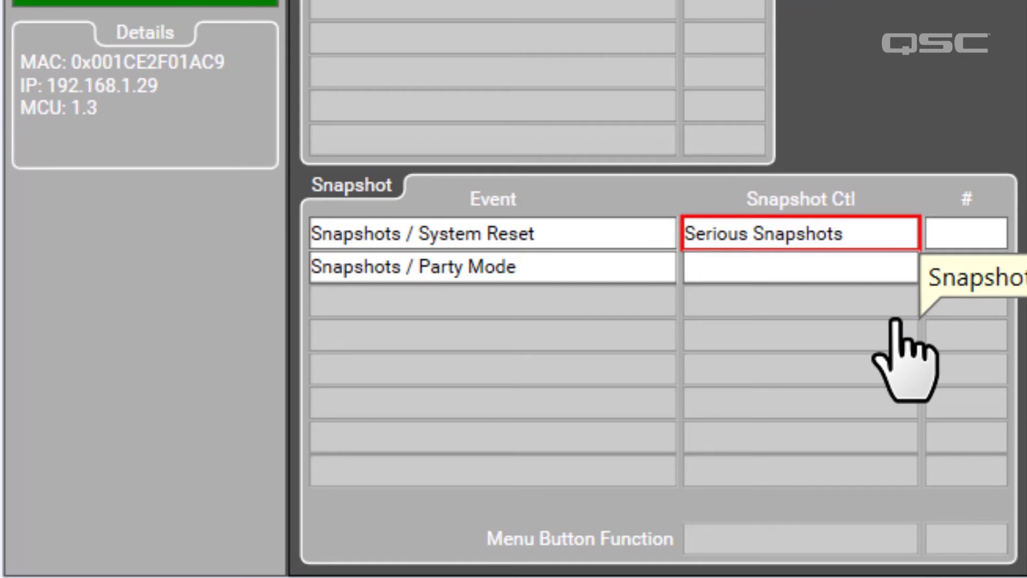
click(955, 232)
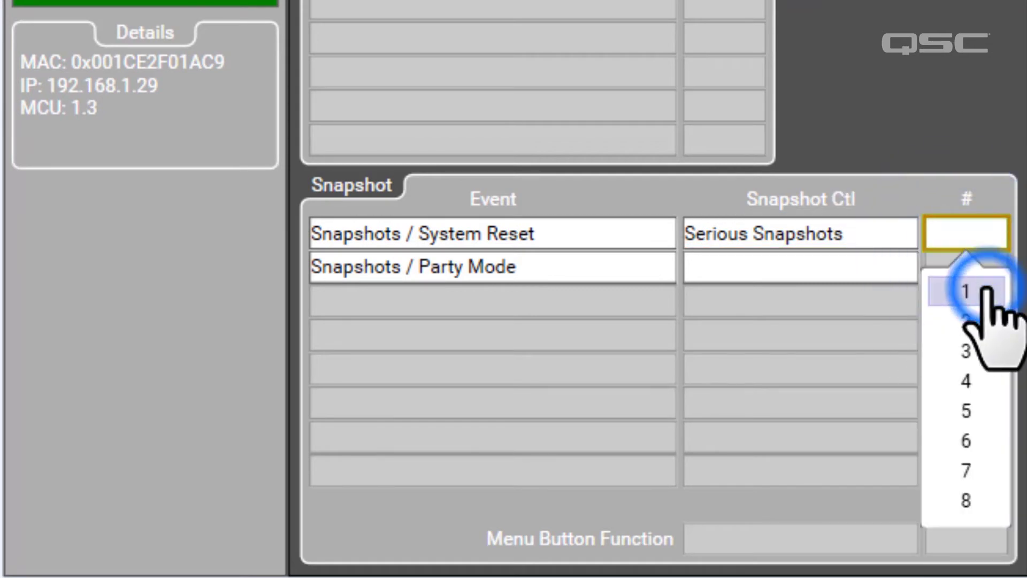
click(984, 291)
click(871, 270)
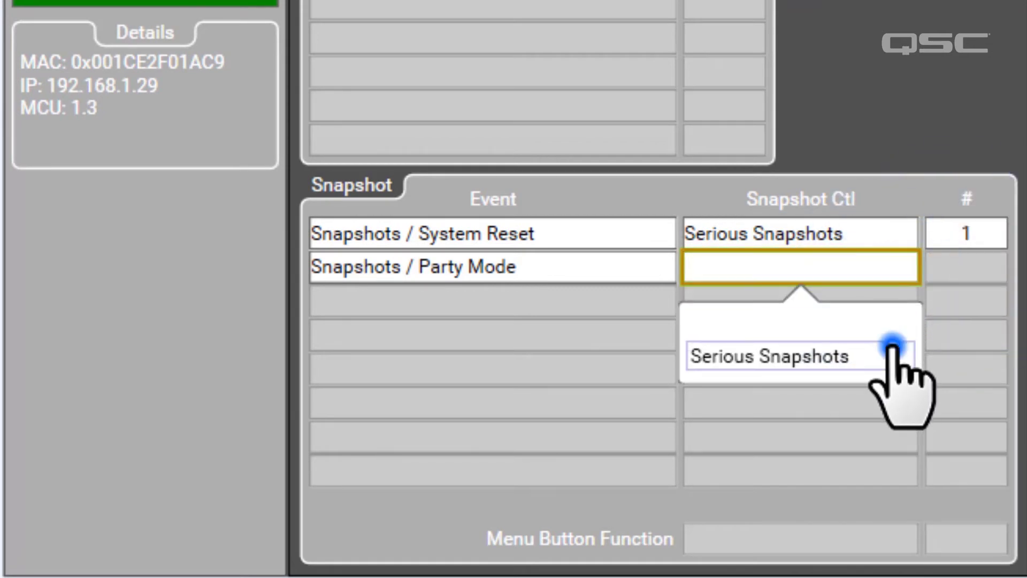
click(893, 347)
click(984, 266)
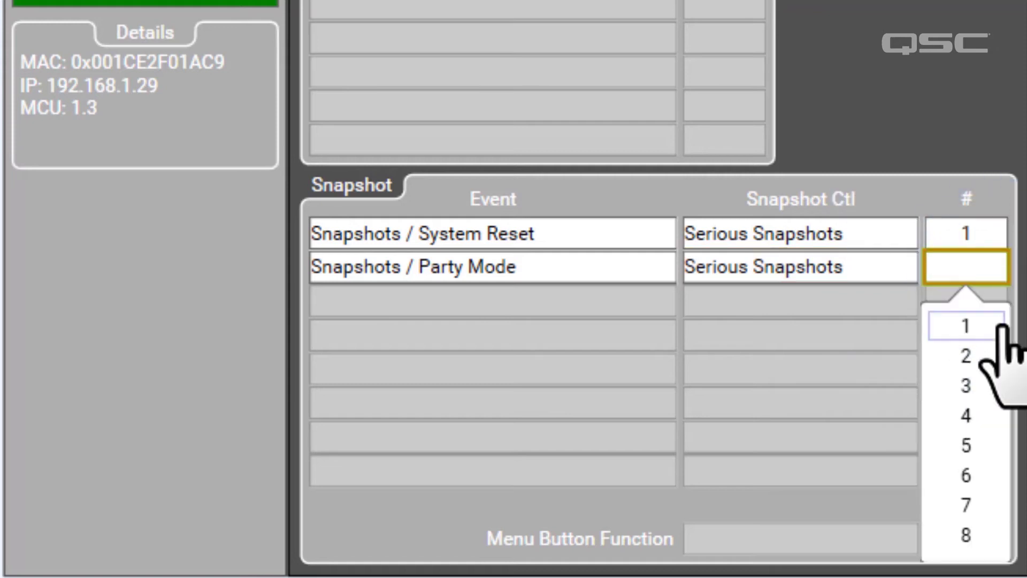
click(997, 356)
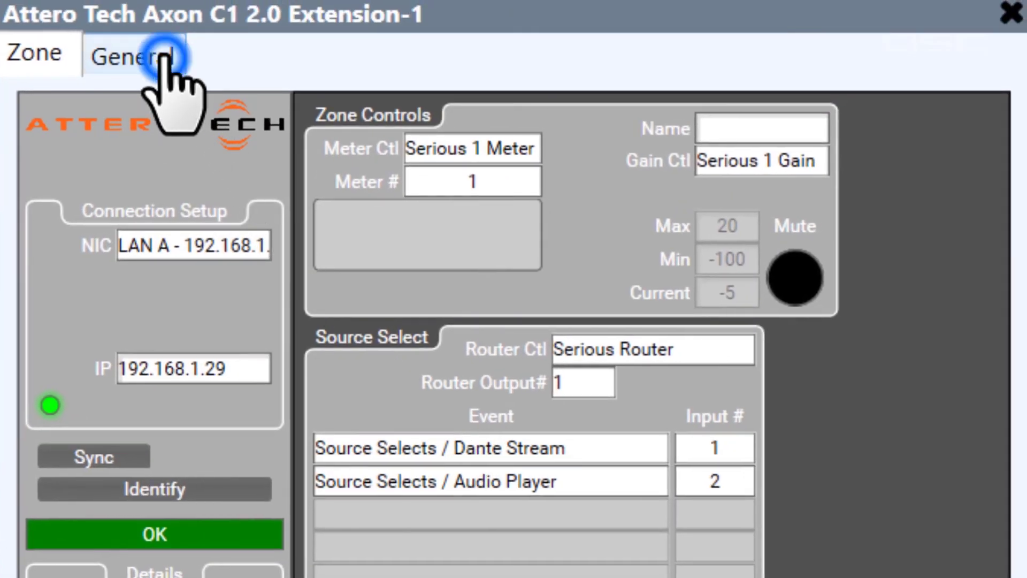
click(163, 56)
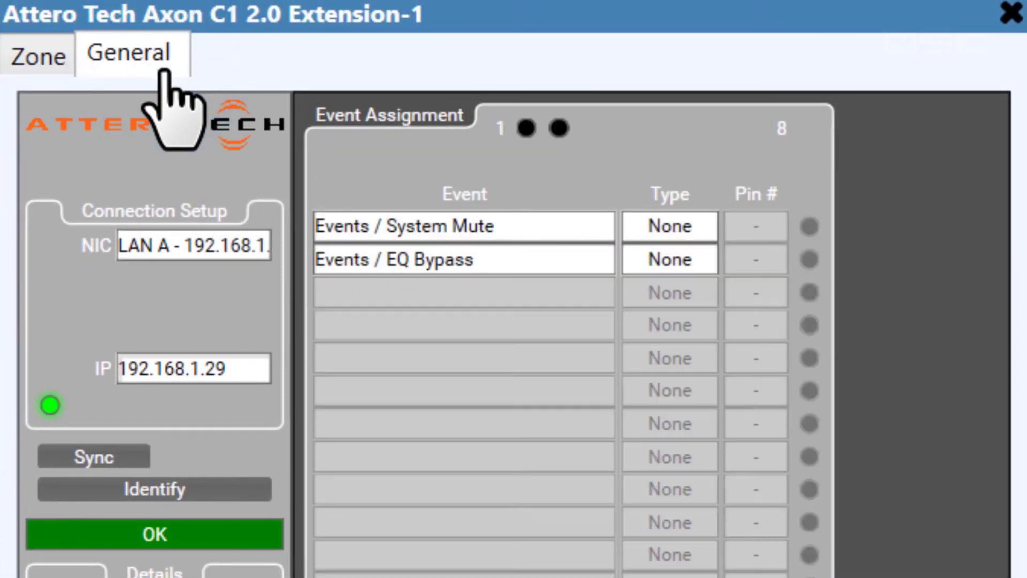
Set the System Mute and EQ Bypass events to Toggle, on pin 1 and pin 2 respectively.
click(715, 226)
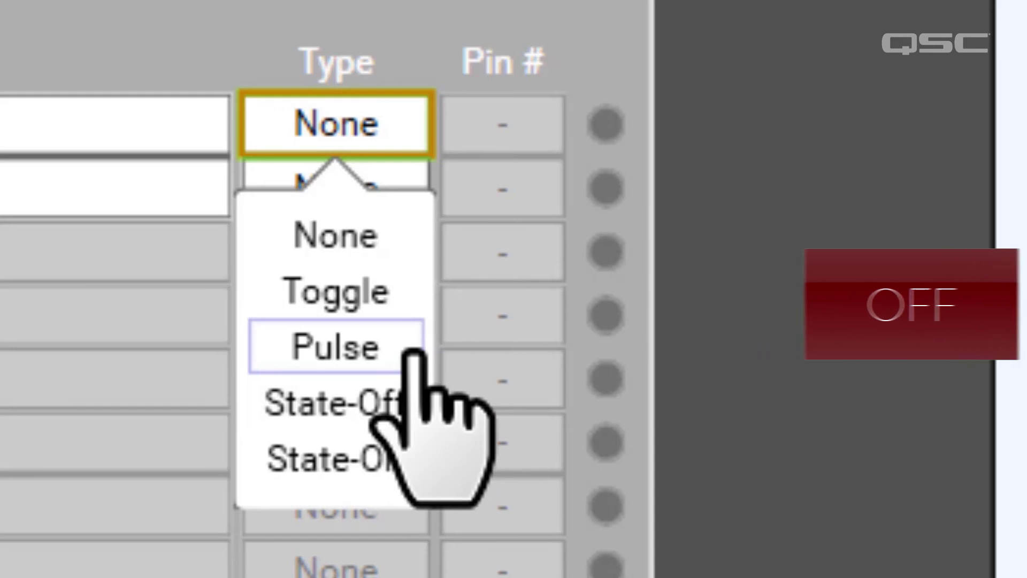
click(410, 292)
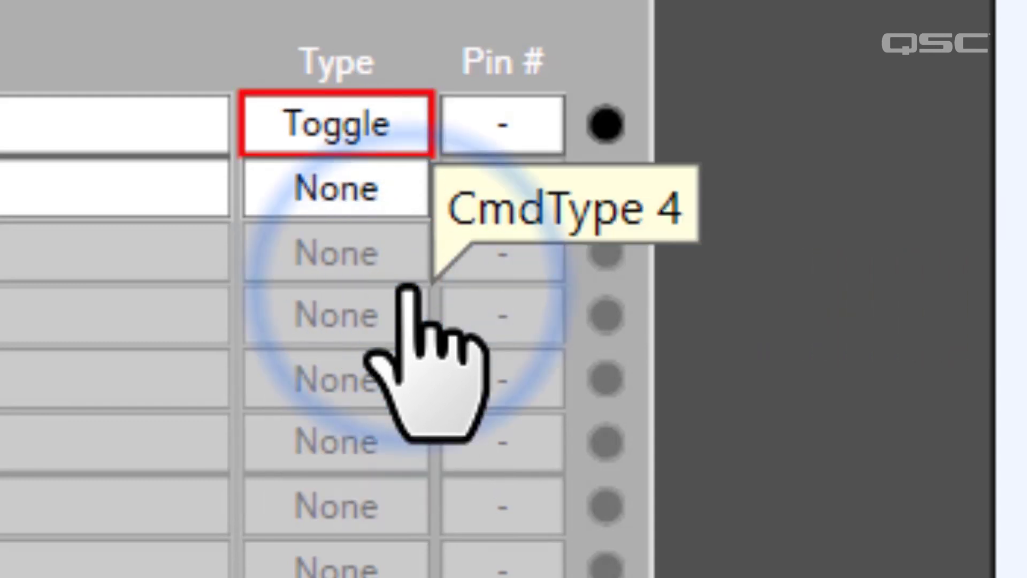
click(413, 202)
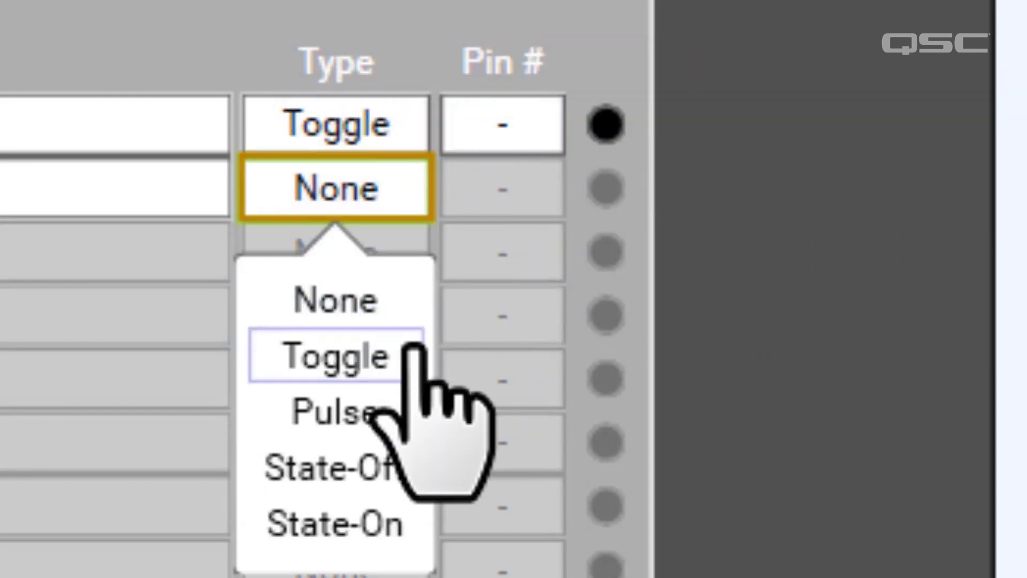
click(416, 348)
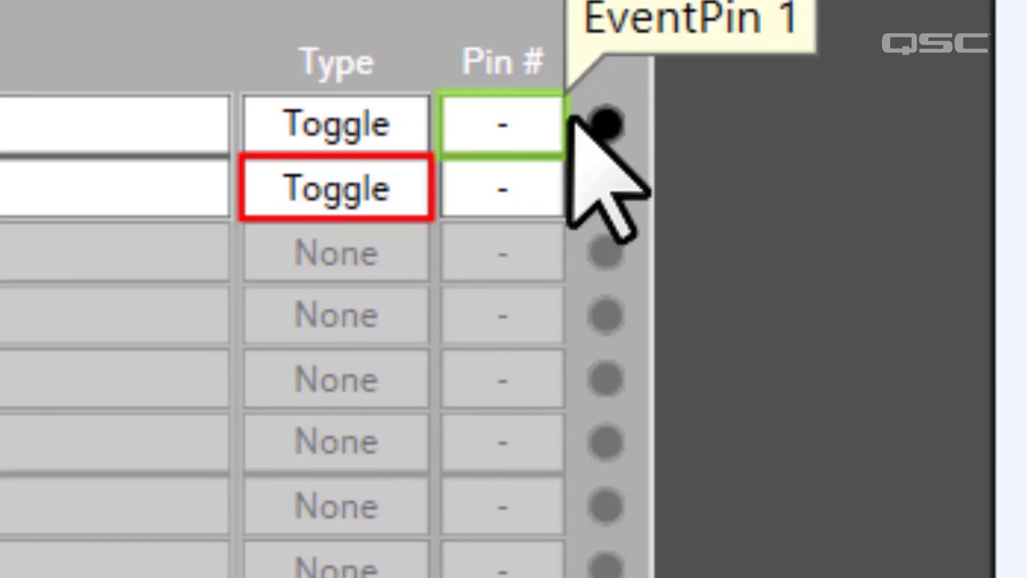
click(527, 123)
click(524, 289)
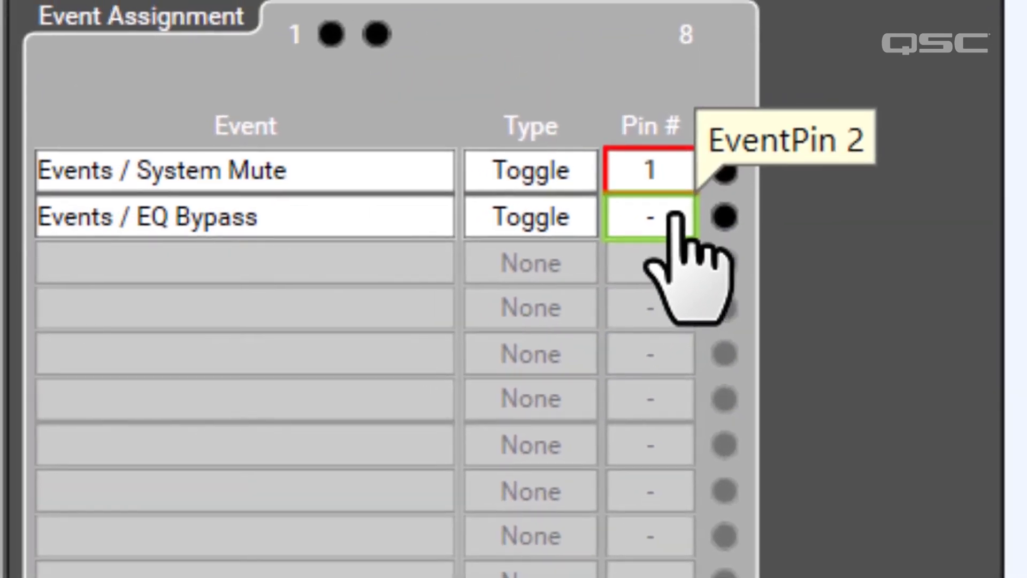
click(528, 208)
click(669, 375)
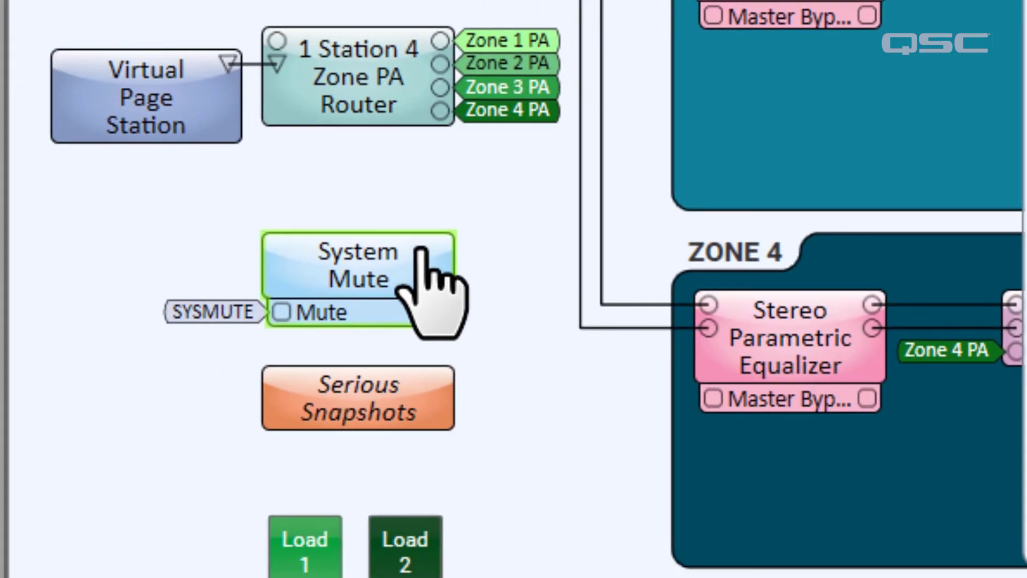
Toggle System Mute on and off, then lower Serious 1 Gain to -9.21 dB, shown as Vol -9 on the Axon C1.
double_click(422, 246)
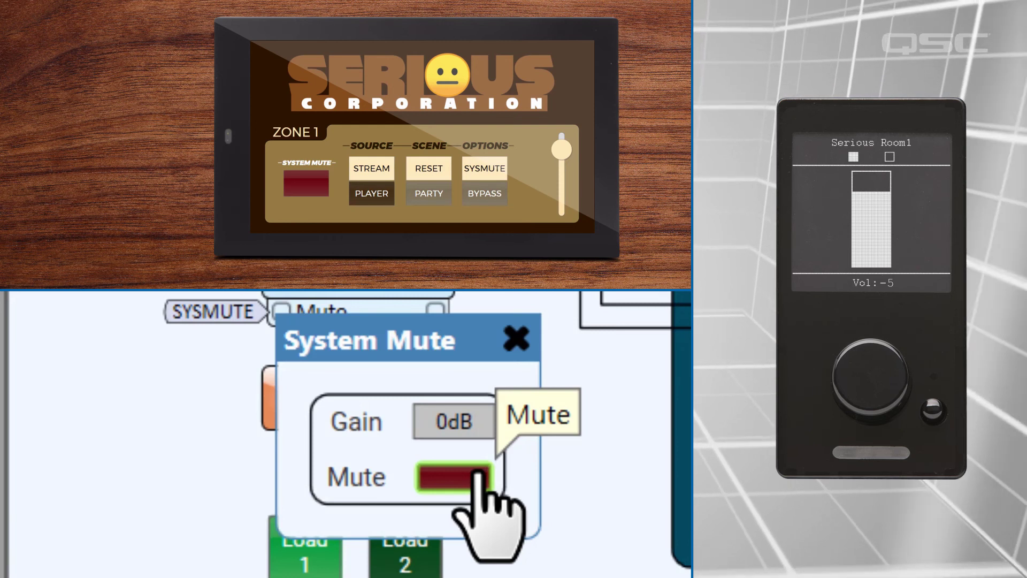
click(480, 479)
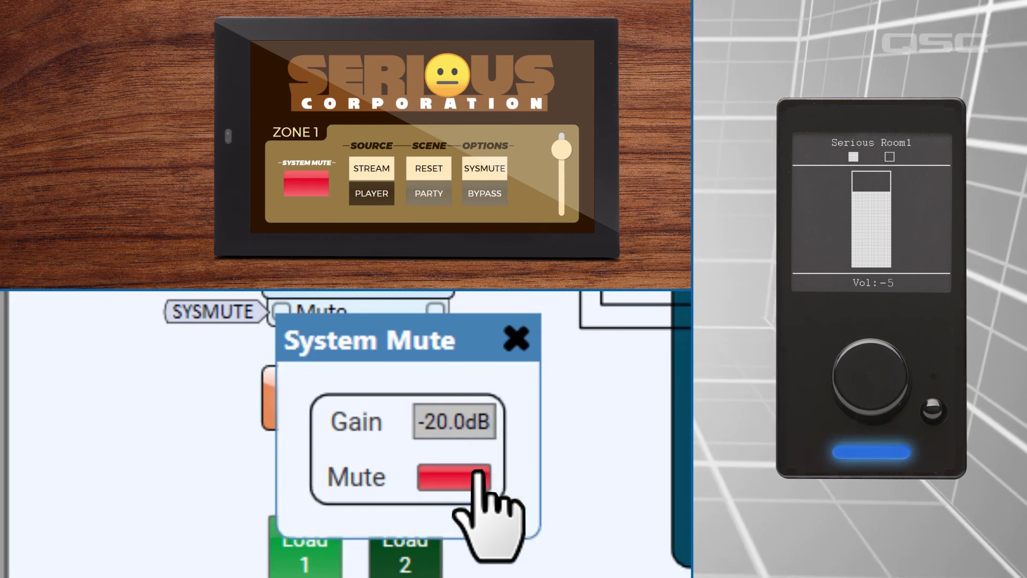
click(480, 479)
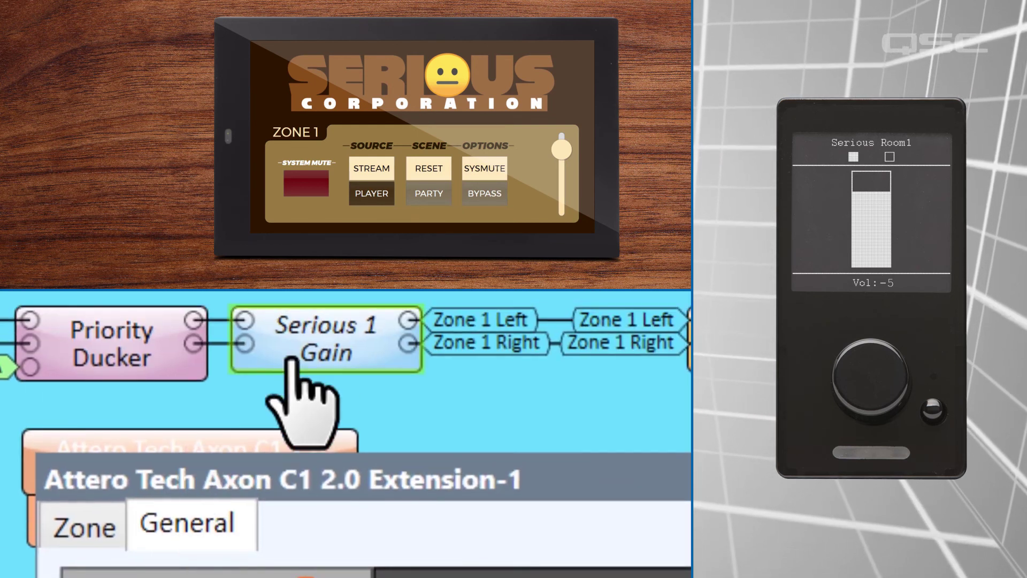
click(310, 333)
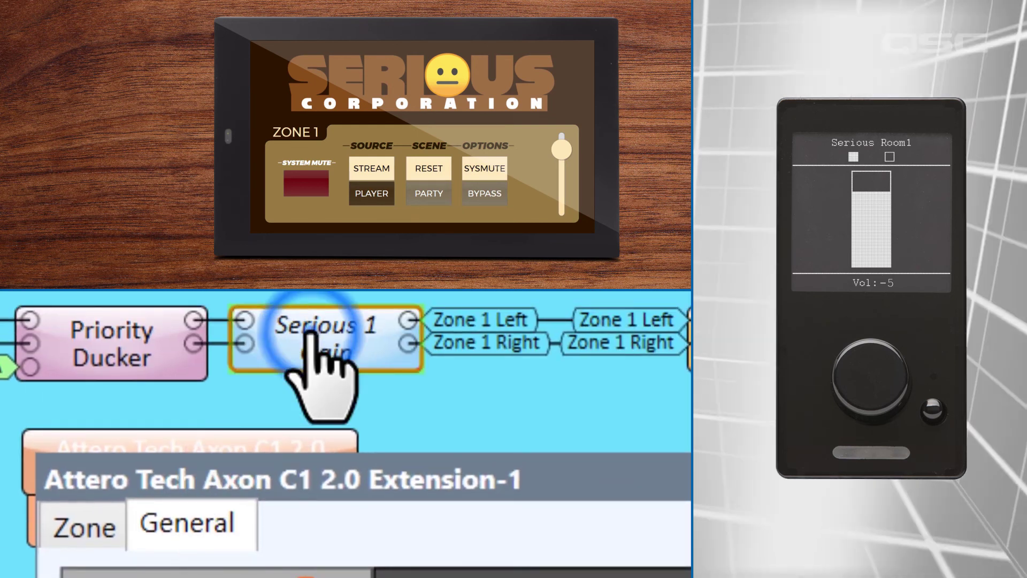
drag(461, 502, 434, 490)
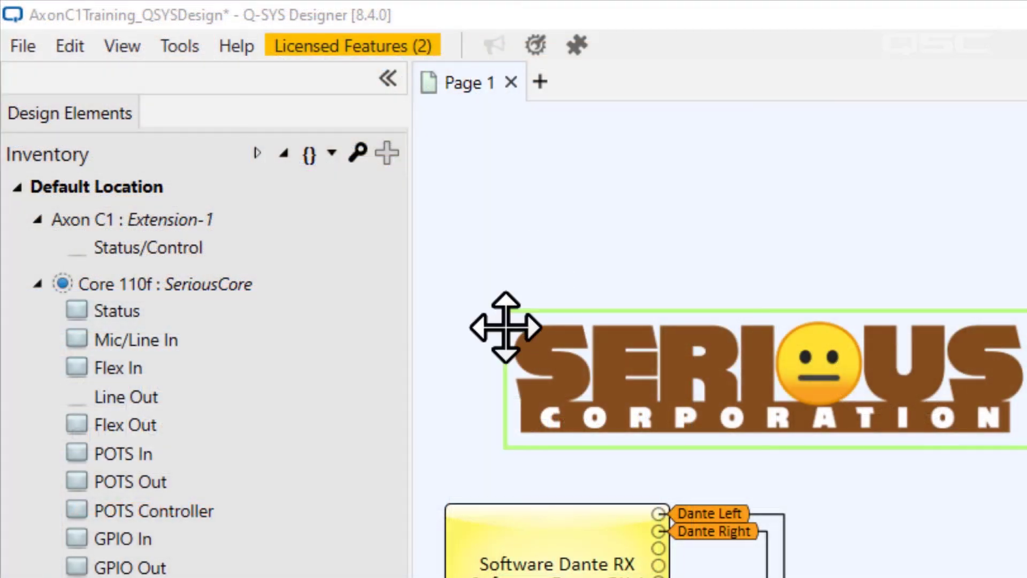
Add three more Axon C1 peripherals to the inventory.
click(386, 154)
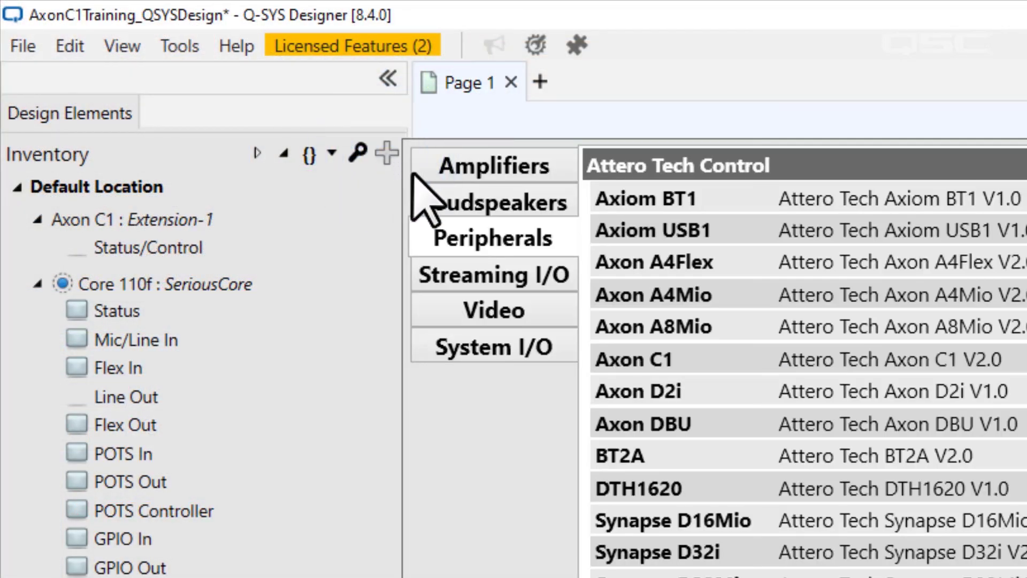
click(729, 358)
click(729, 358)
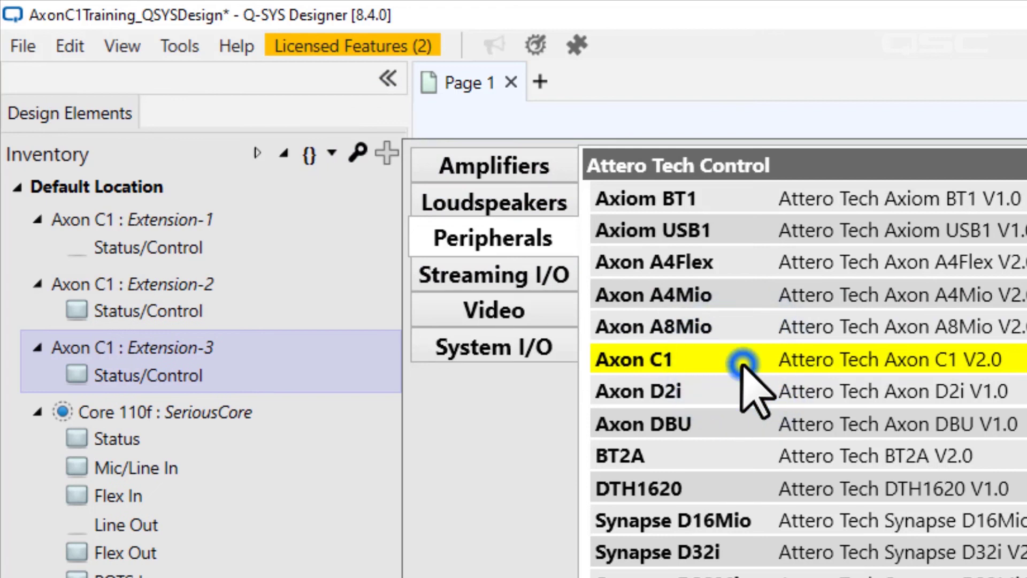
click(730, 358)
click(541, 471)
Place the Extension-2, -3 and -4 Status/Control blocks in Zones 2, 3 and 4.
click(158, 310)
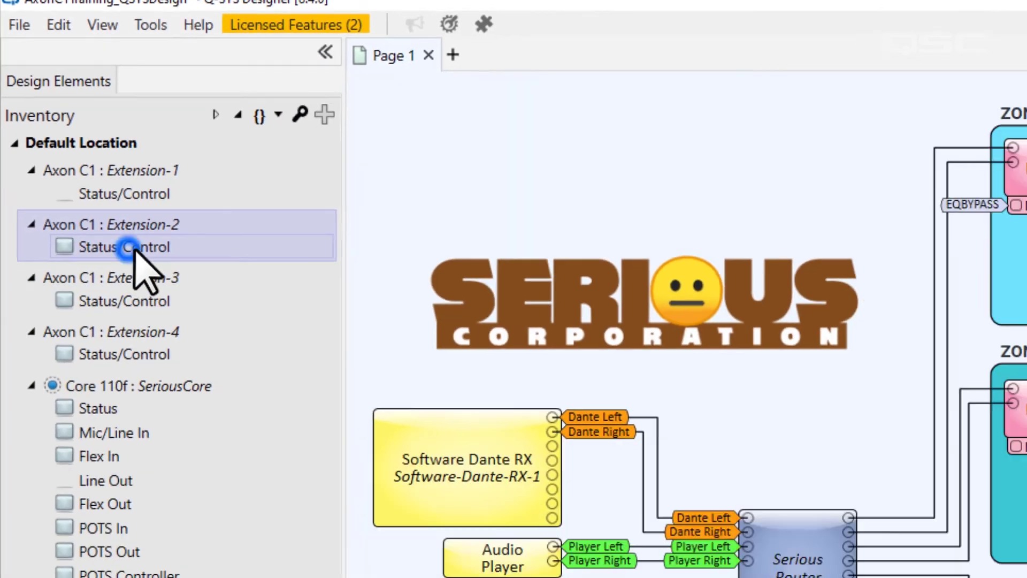
drag(134, 249, 707, 238)
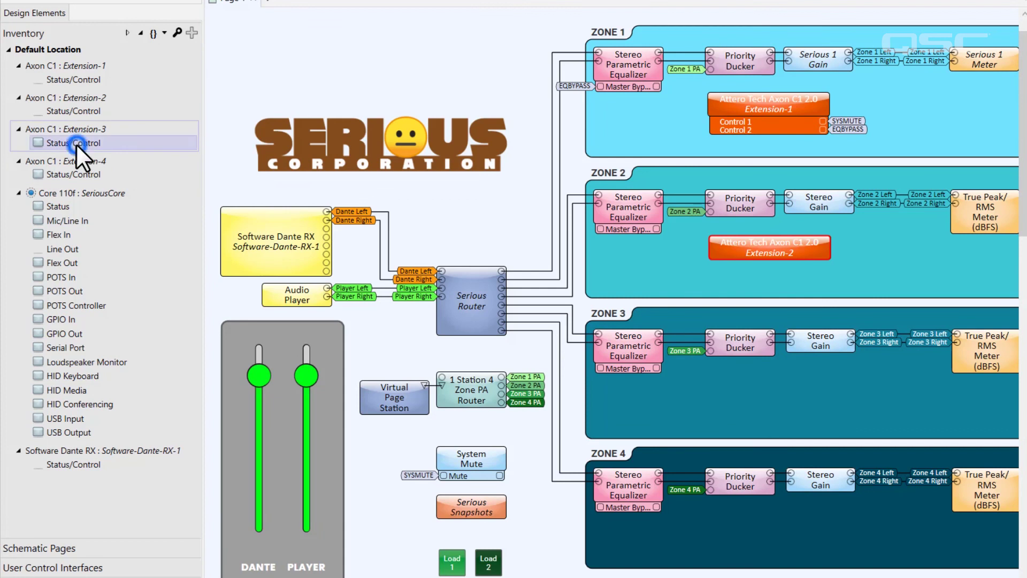
drag(76, 145, 704, 375)
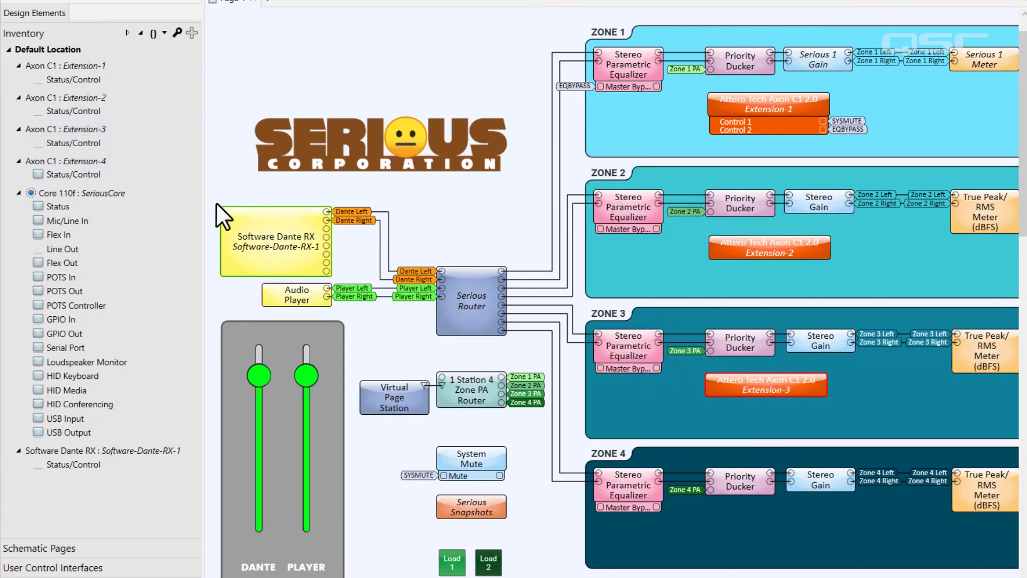
drag(87, 172, 711, 511)
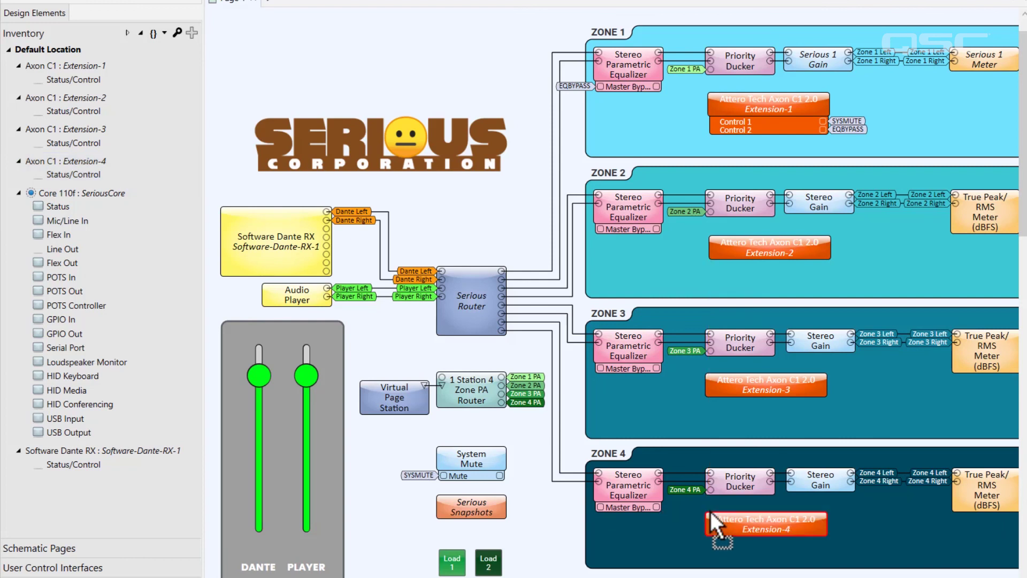